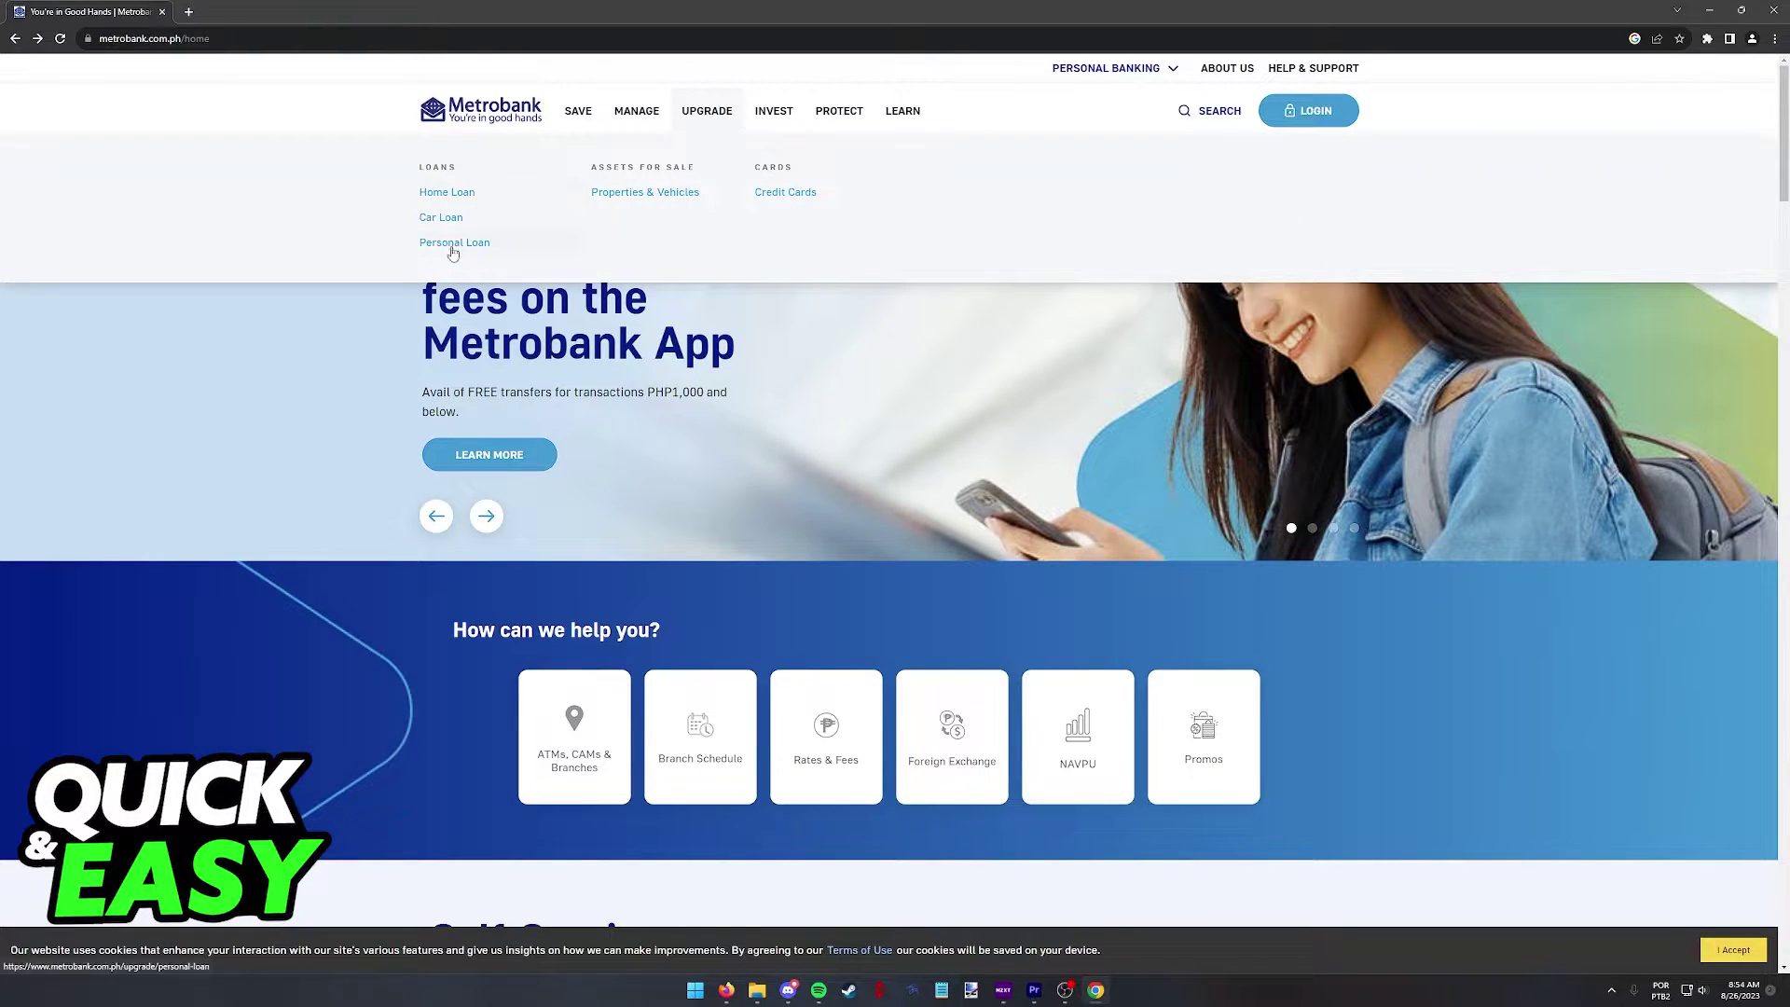
# Step: Show the UPGRADE menu listing Home Loan, Car Loan and Personal Loan
pyautogui.moveTo(414, 243); pyautogui.dragTo(494, 244)
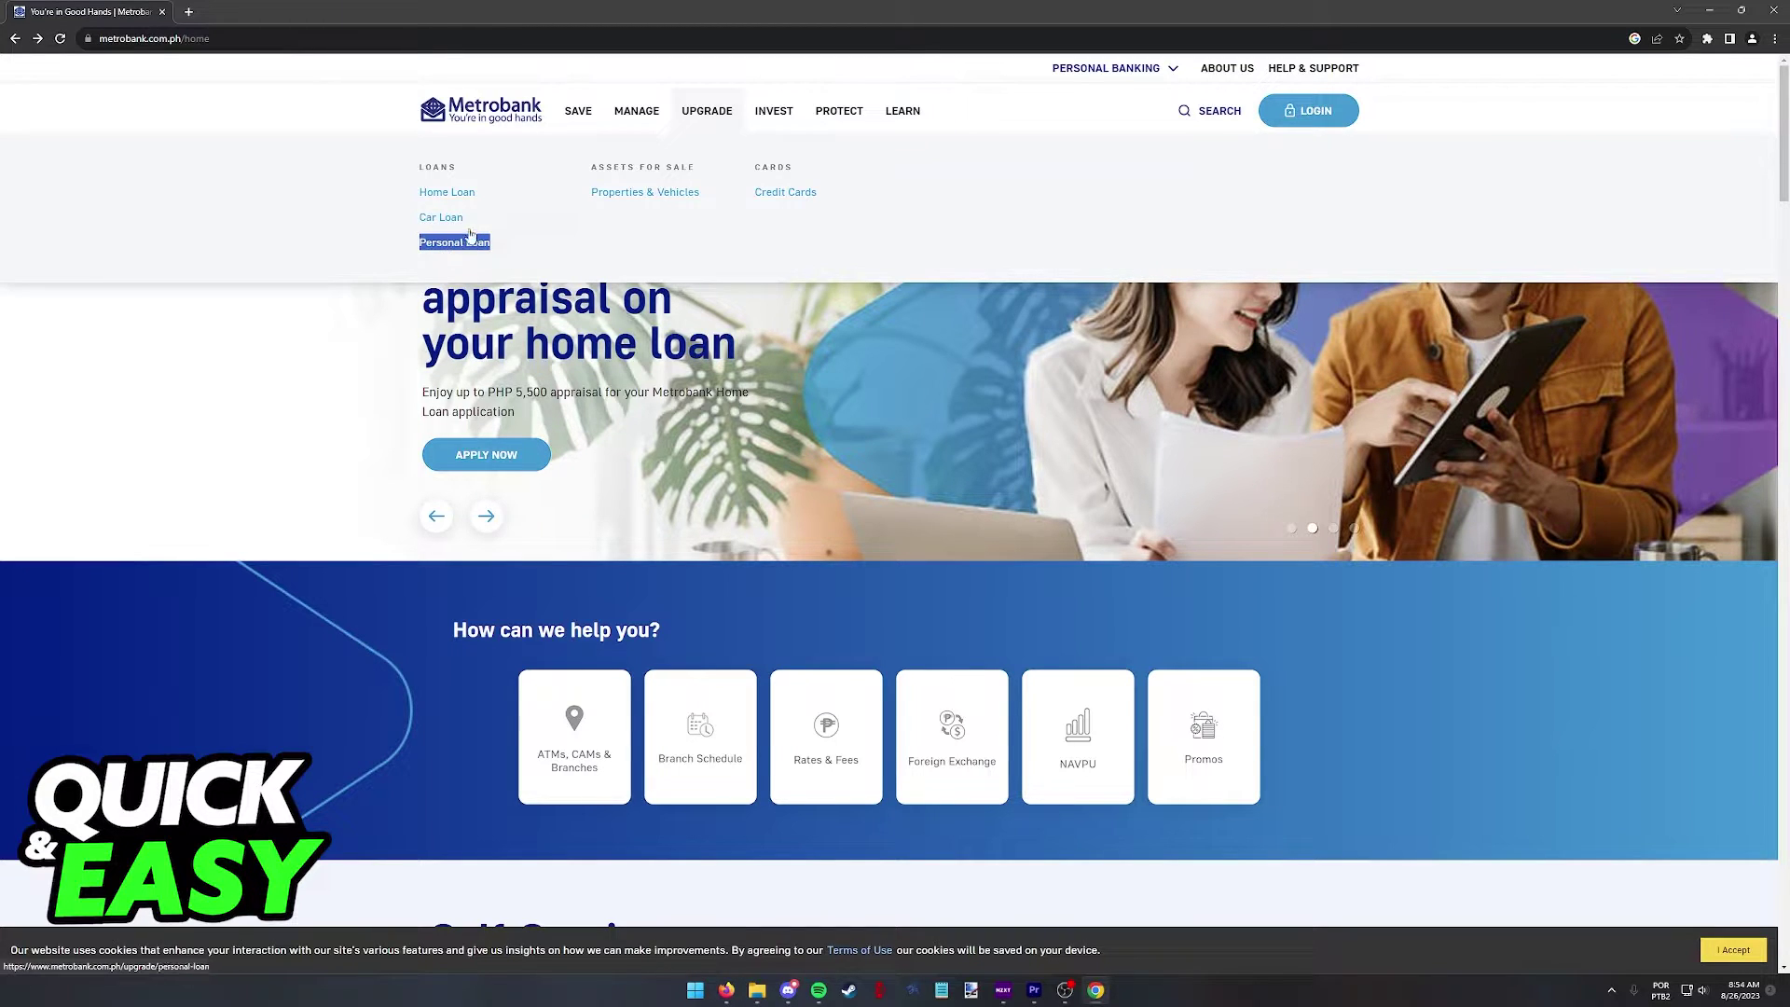
# Step: Go to the Personal Loan page and bring its empty loan calculator into view
pyautogui.click(454, 242)
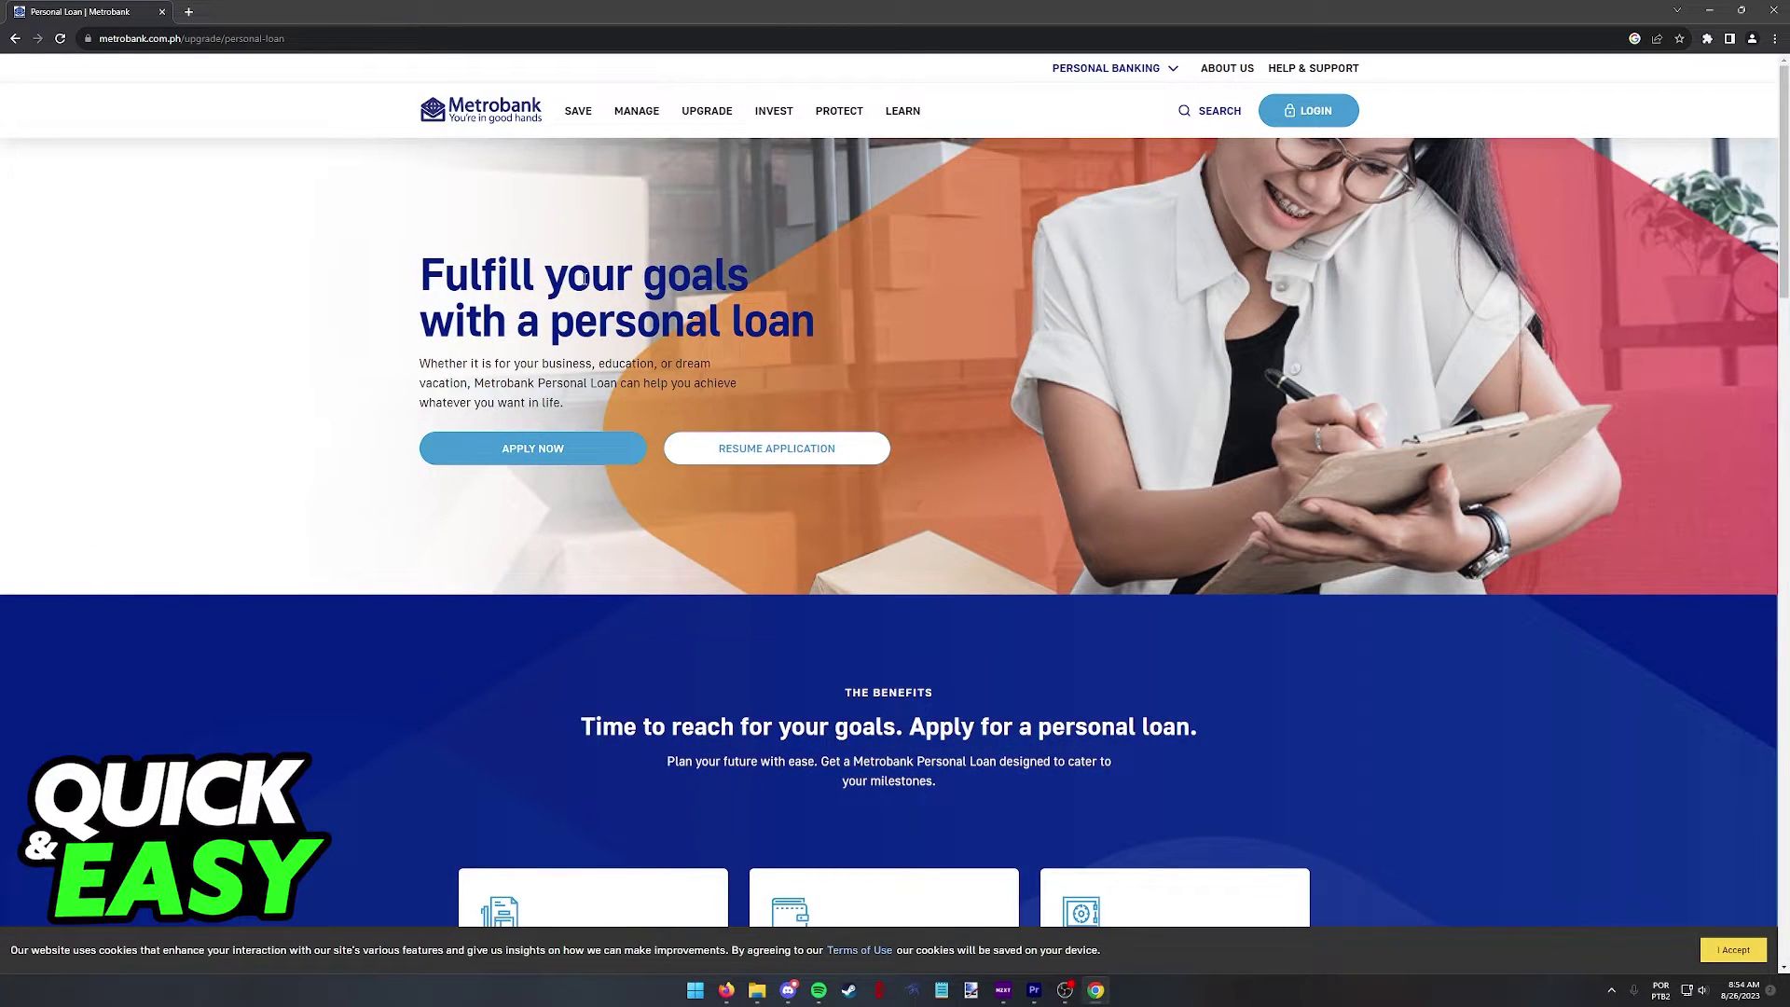
pyautogui.scroll(-5, 602, 280)
pyautogui.scroll(-3, 595, 329)
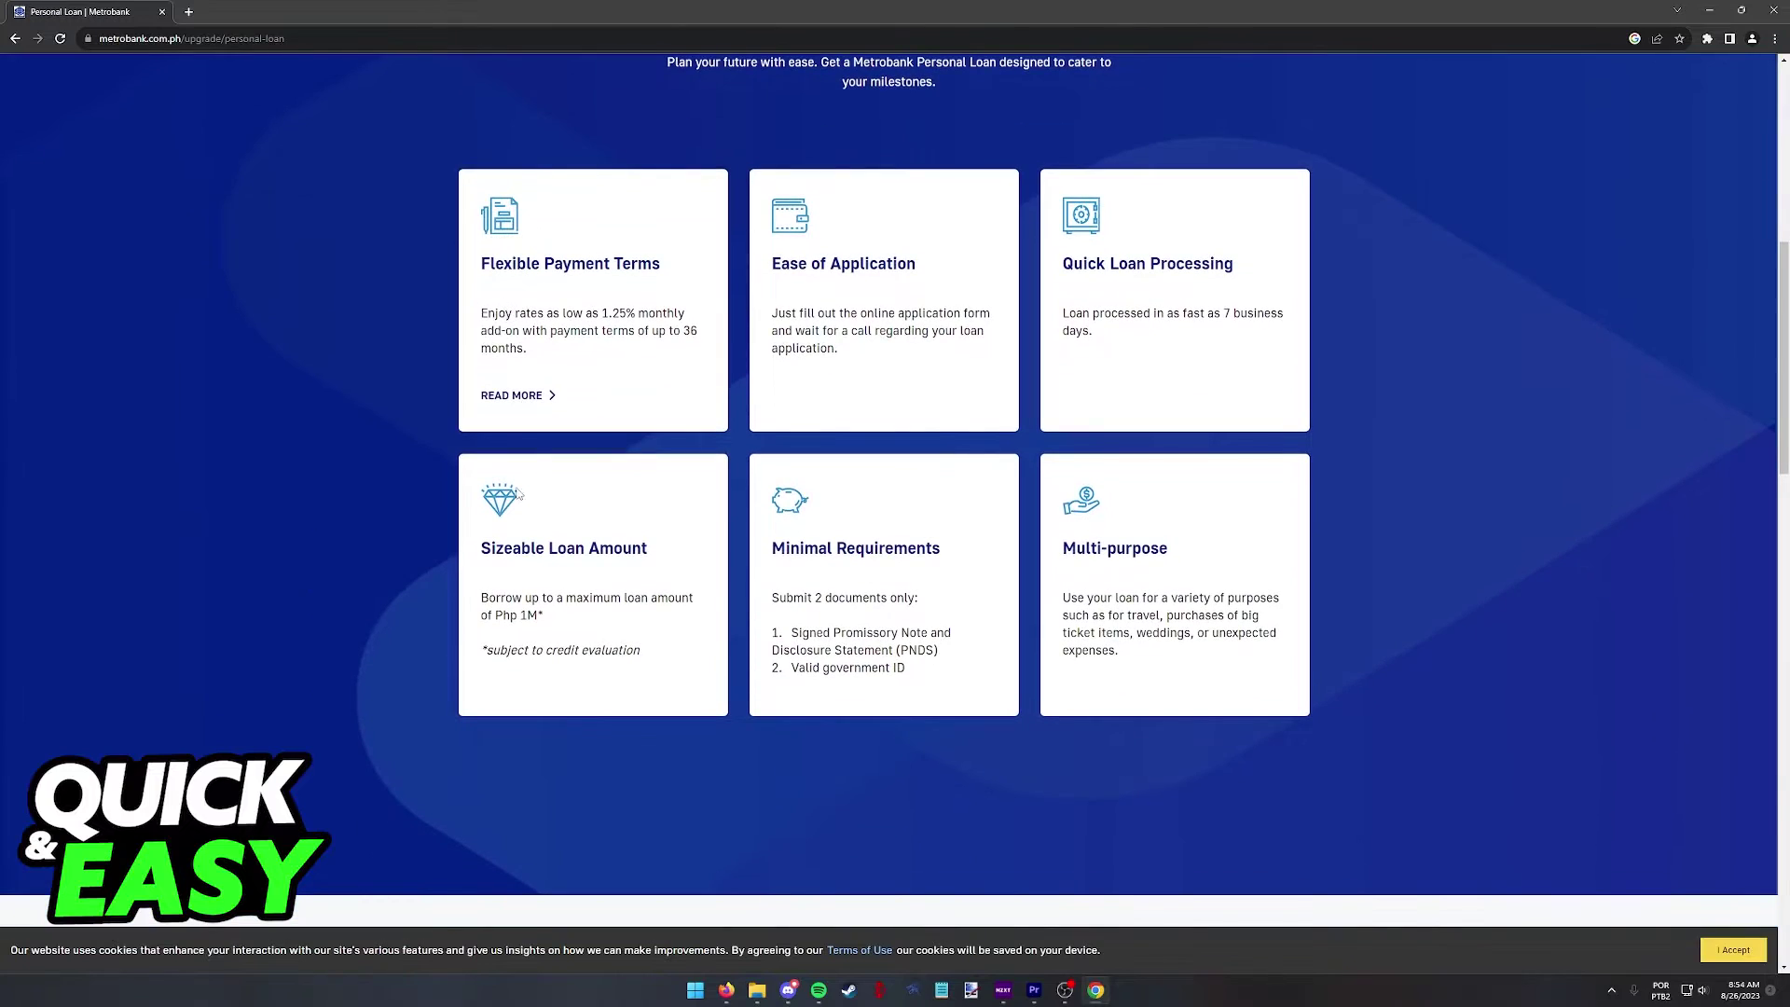
pyautogui.scroll(3, 494, 422)
pyautogui.scroll(5, 494, 422)
pyautogui.scroll(-5, 770, 422)
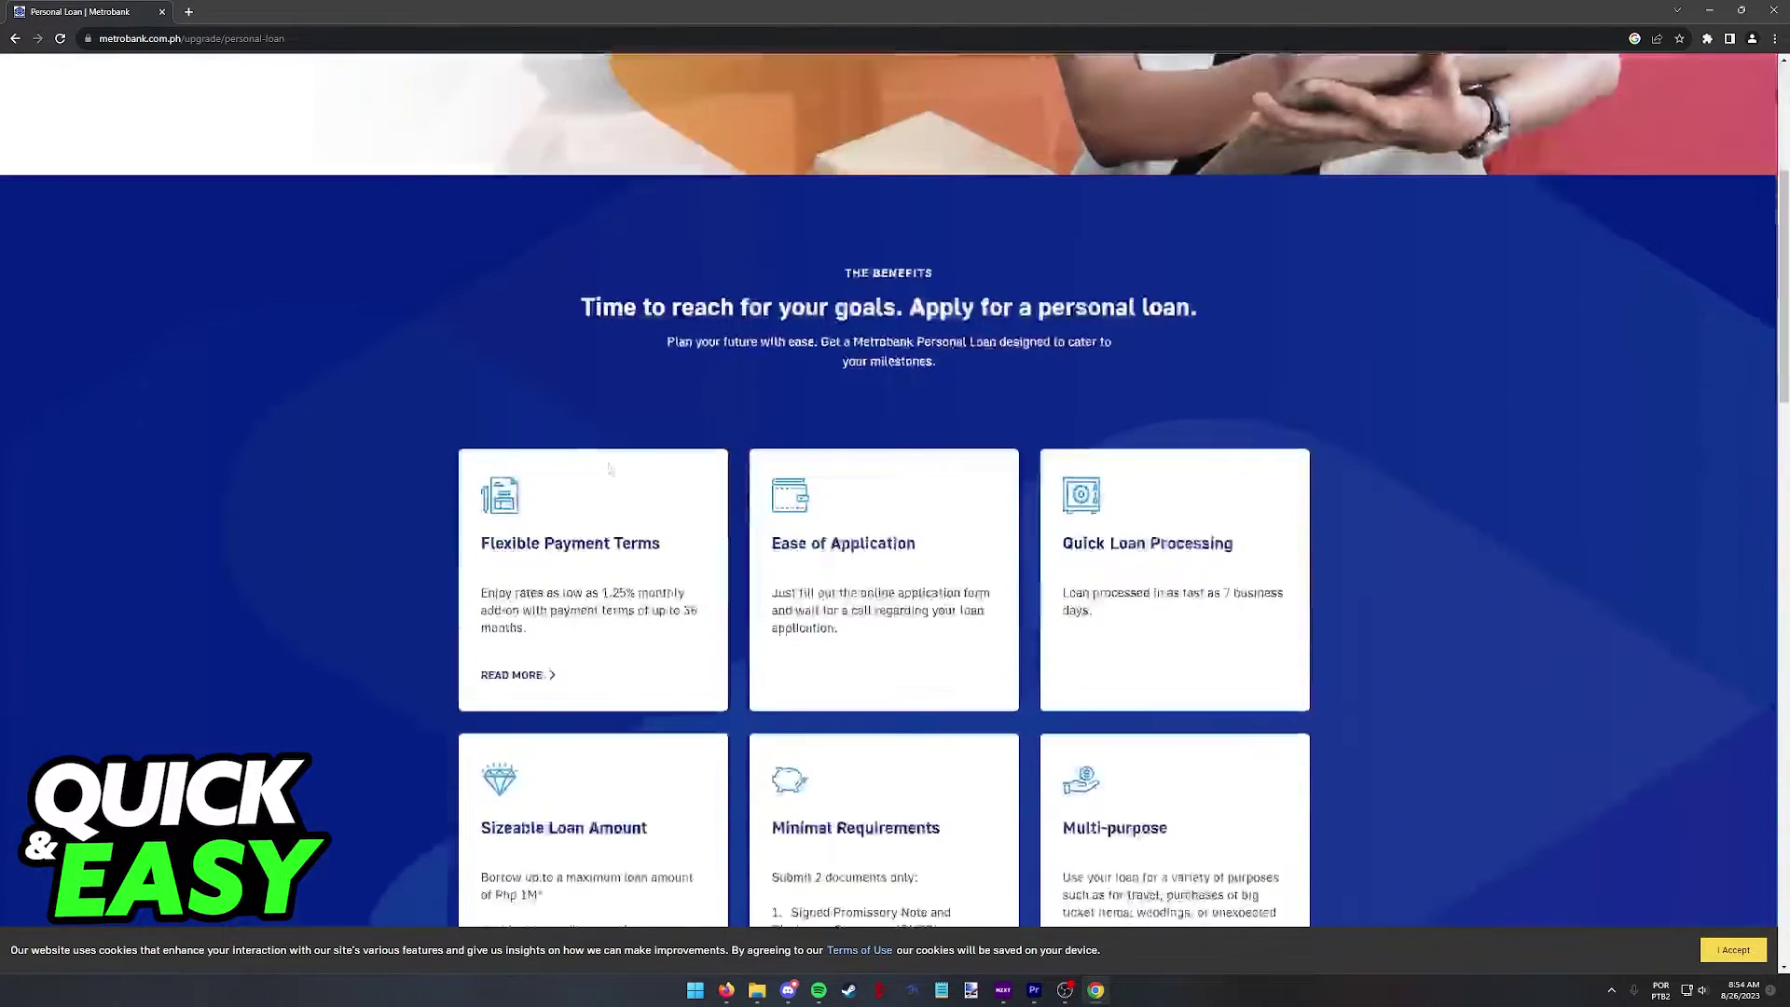
pyautogui.scroll(-2, 770, 420)
pyautogui.scroll(2, 771, 421)
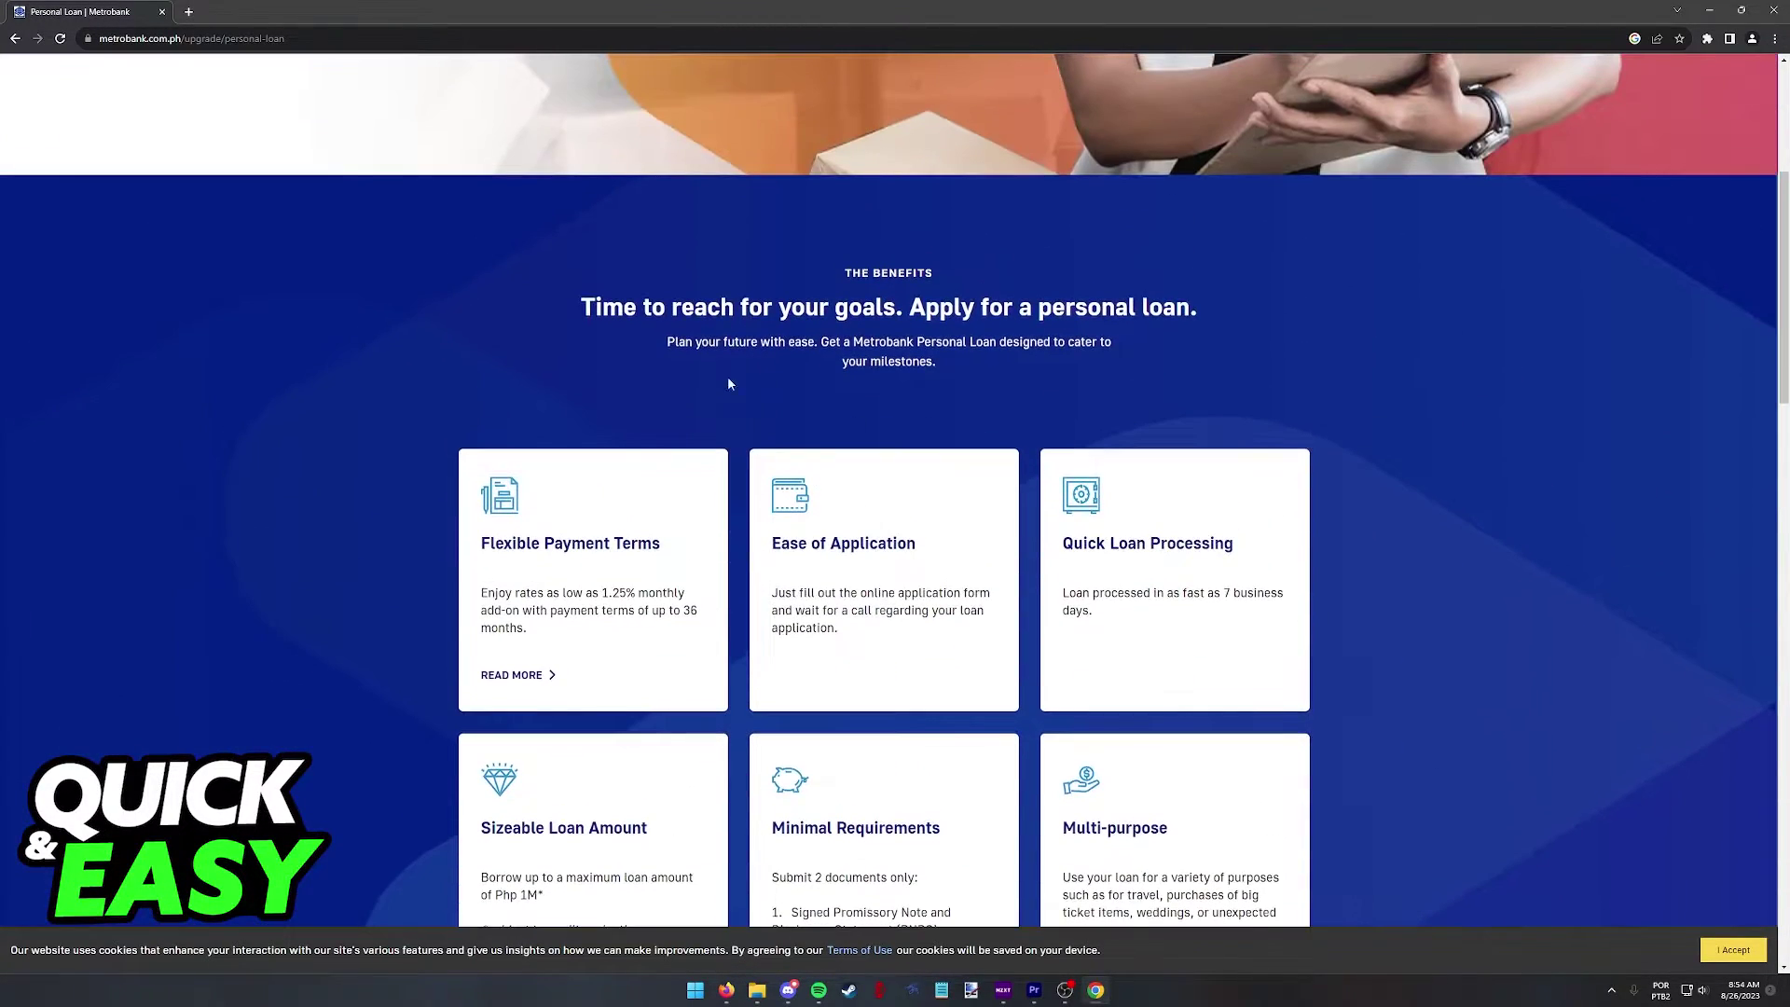
pyautogui.scroll(-3, 727, 421)
pyautogui.scroll(-5, 732, 557)
pyautogui.scroll(-3, 731, 558)
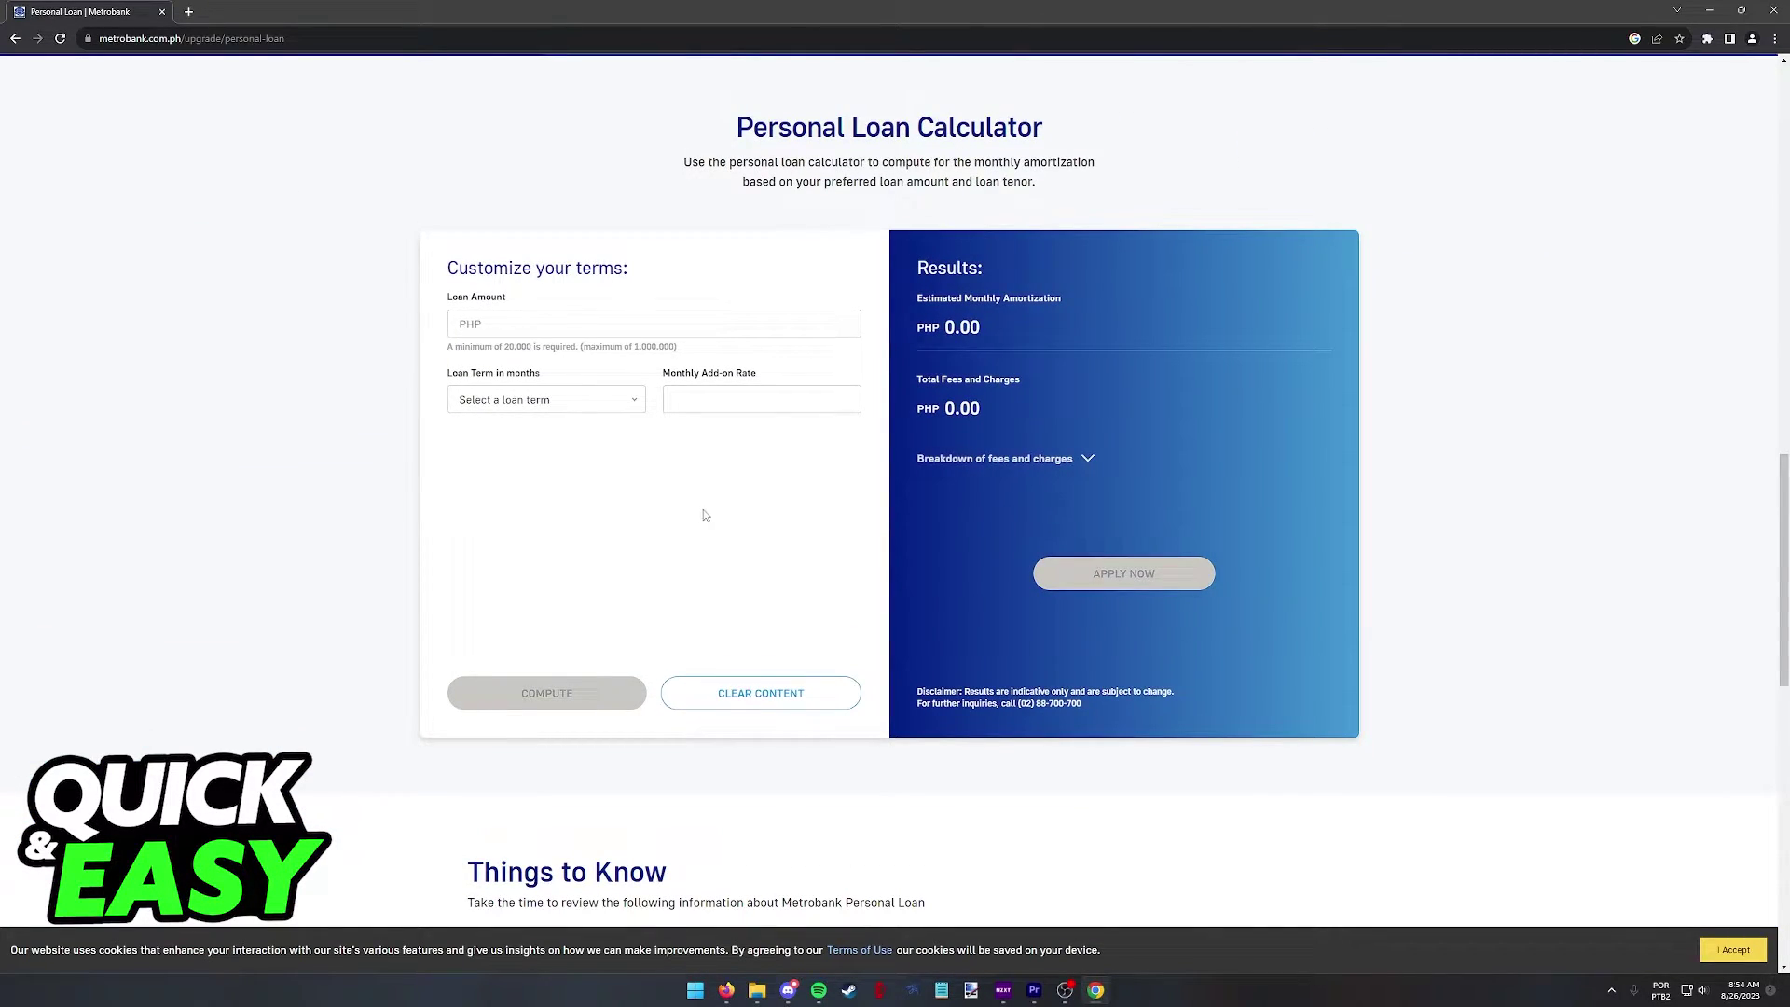
pyautogui.scroll(3, 705, 515)
pyautogui.scroll(4, 784, 419)
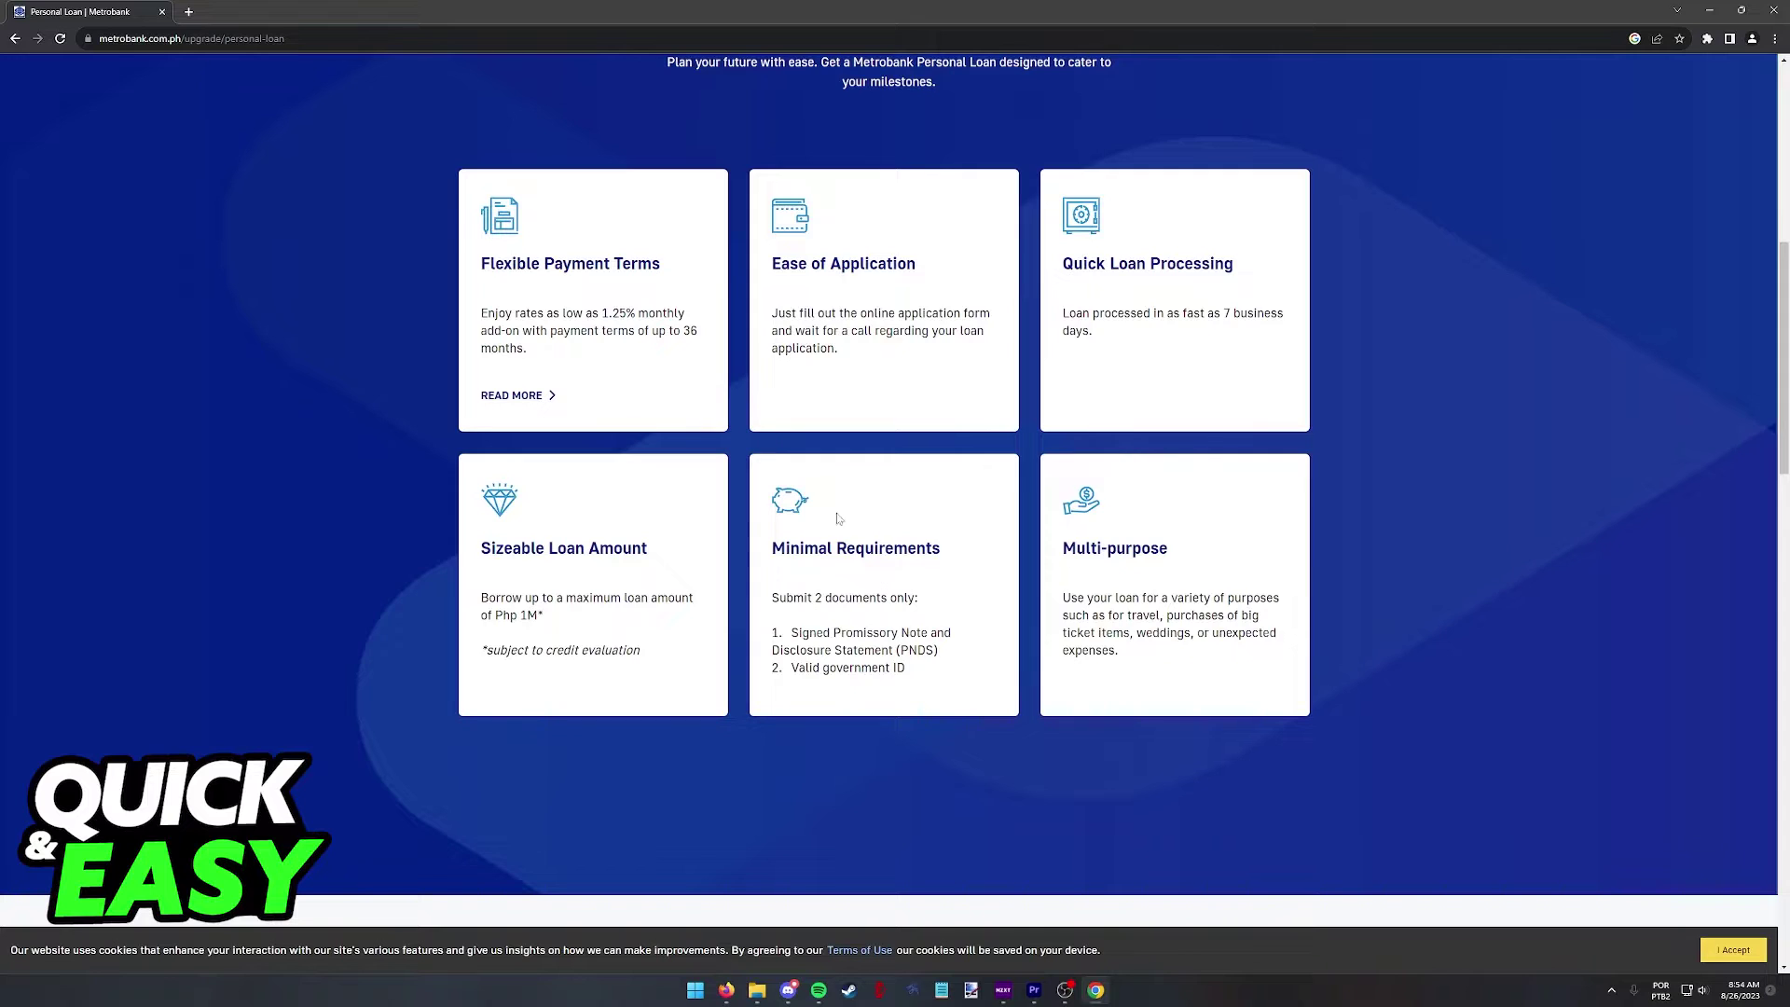
pyautogui.doubleClick(856, 548)
pyautogui.click(856, 589)
pyautogui.scroll(-5, 839, 560)
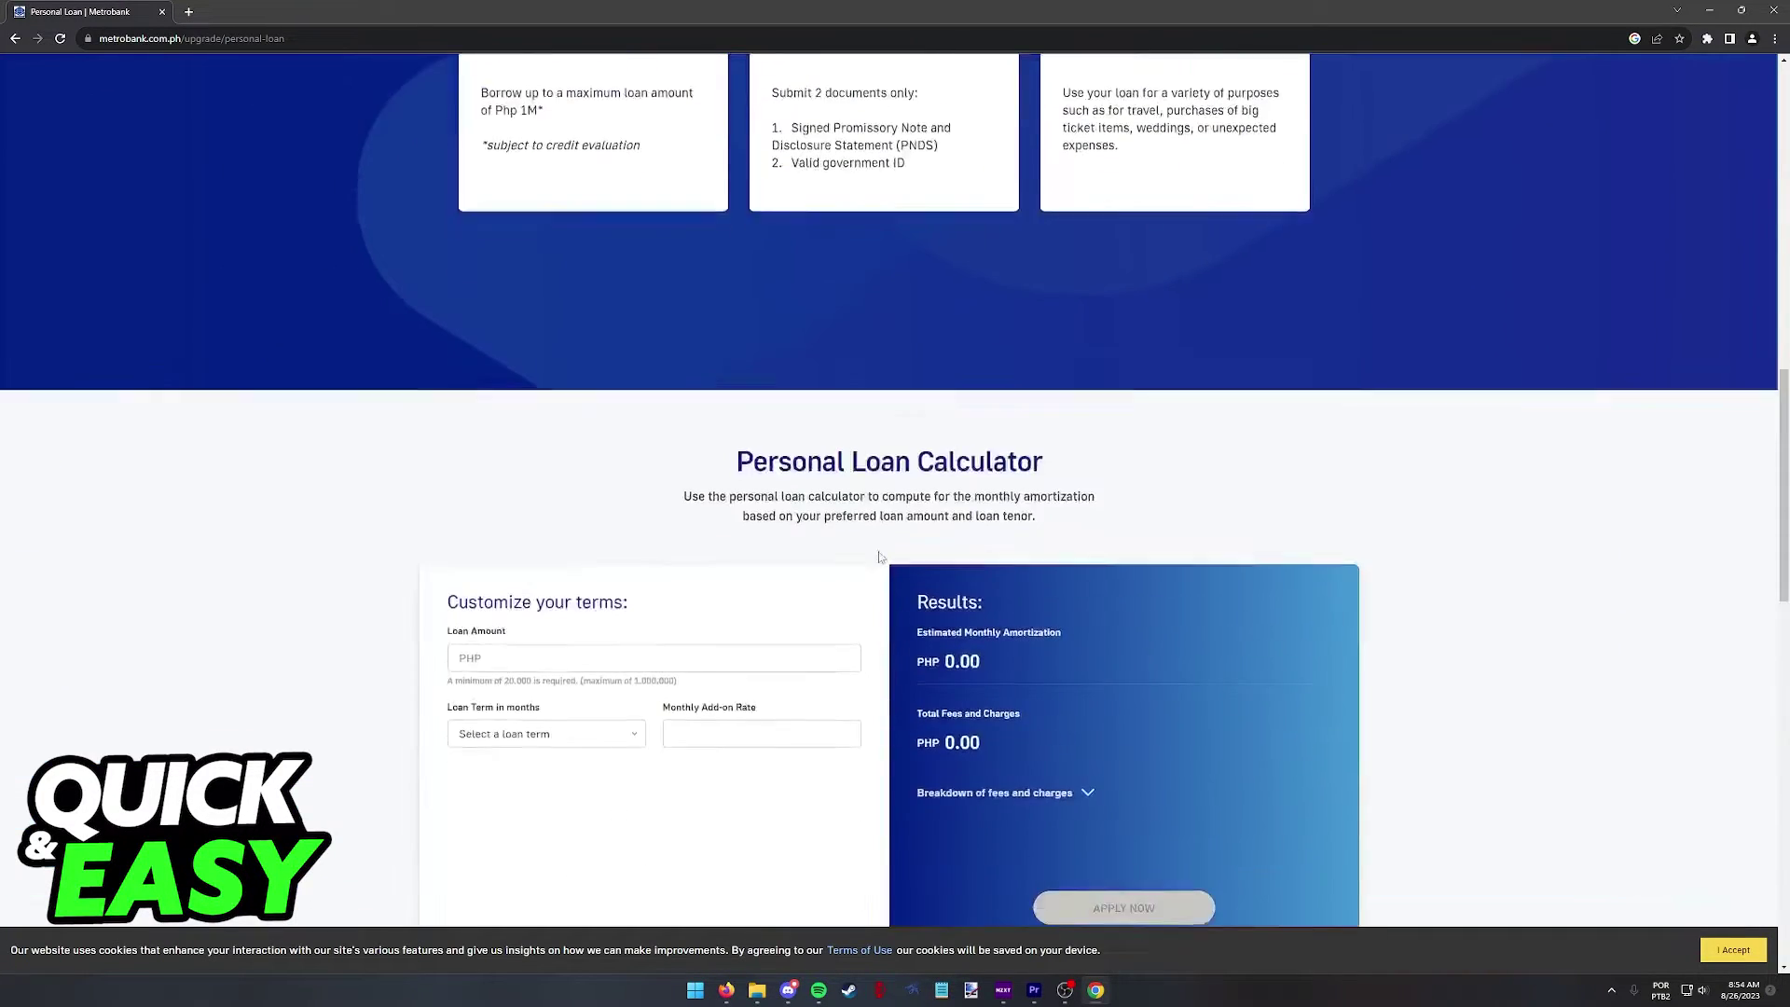
pyautogui.scroll(-3, 815, 486)
pyautogui.scroll(2, 816, 485)
pyautogui.scroll(-3, 637, 476)
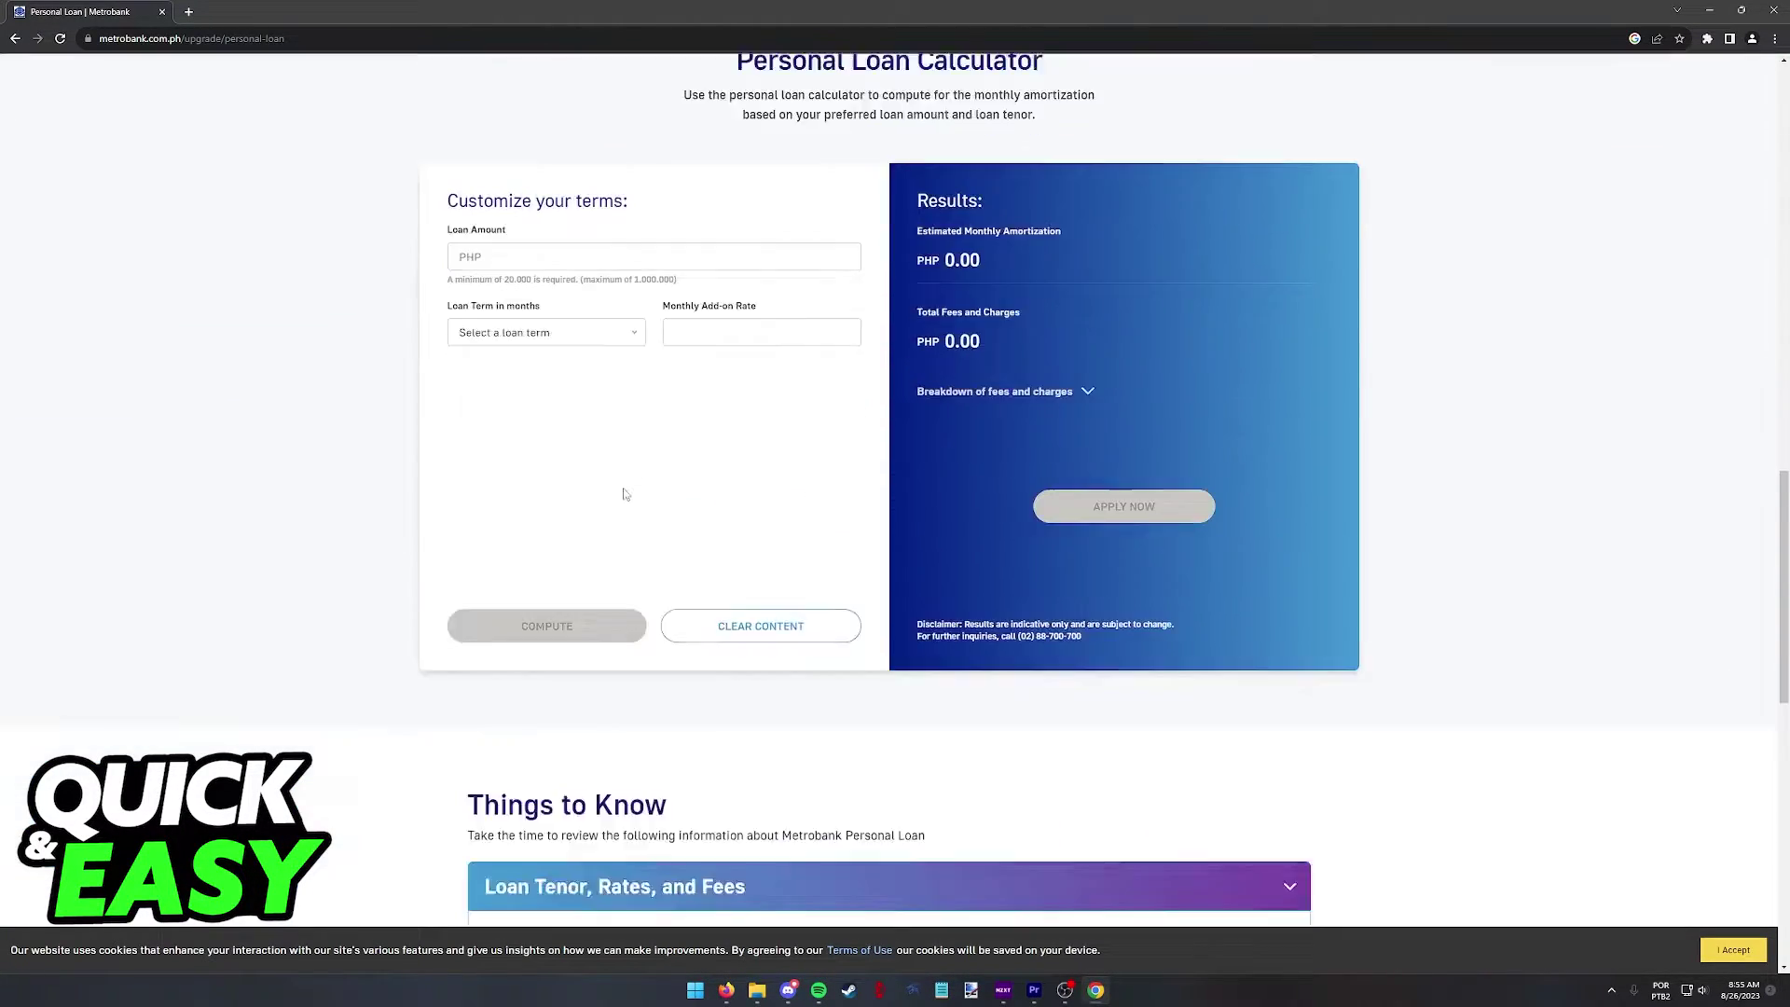
pyautogui.scroll(-5, 637, 477)
pyautogui.scroll(4, 644, 560)
pyautogui.scroll(3, 695, 482)
pyautogui.scroll(-1, 846, 477)
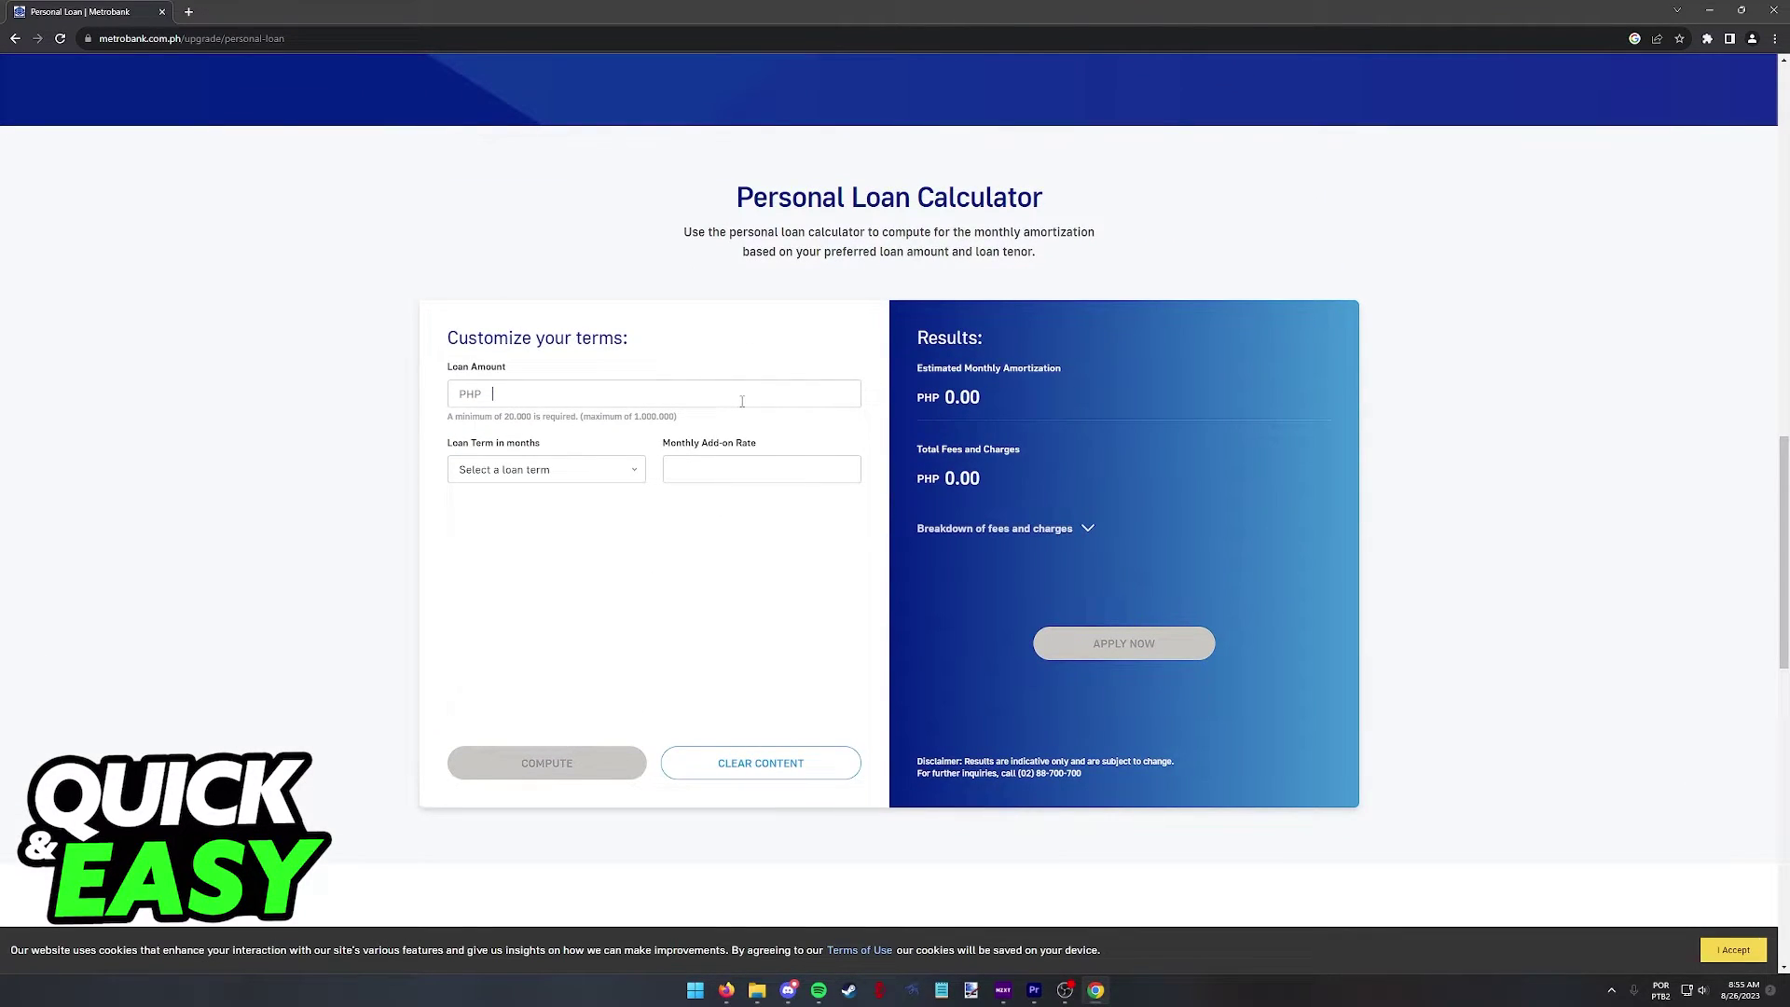
pyautogui.write('100,000.0')
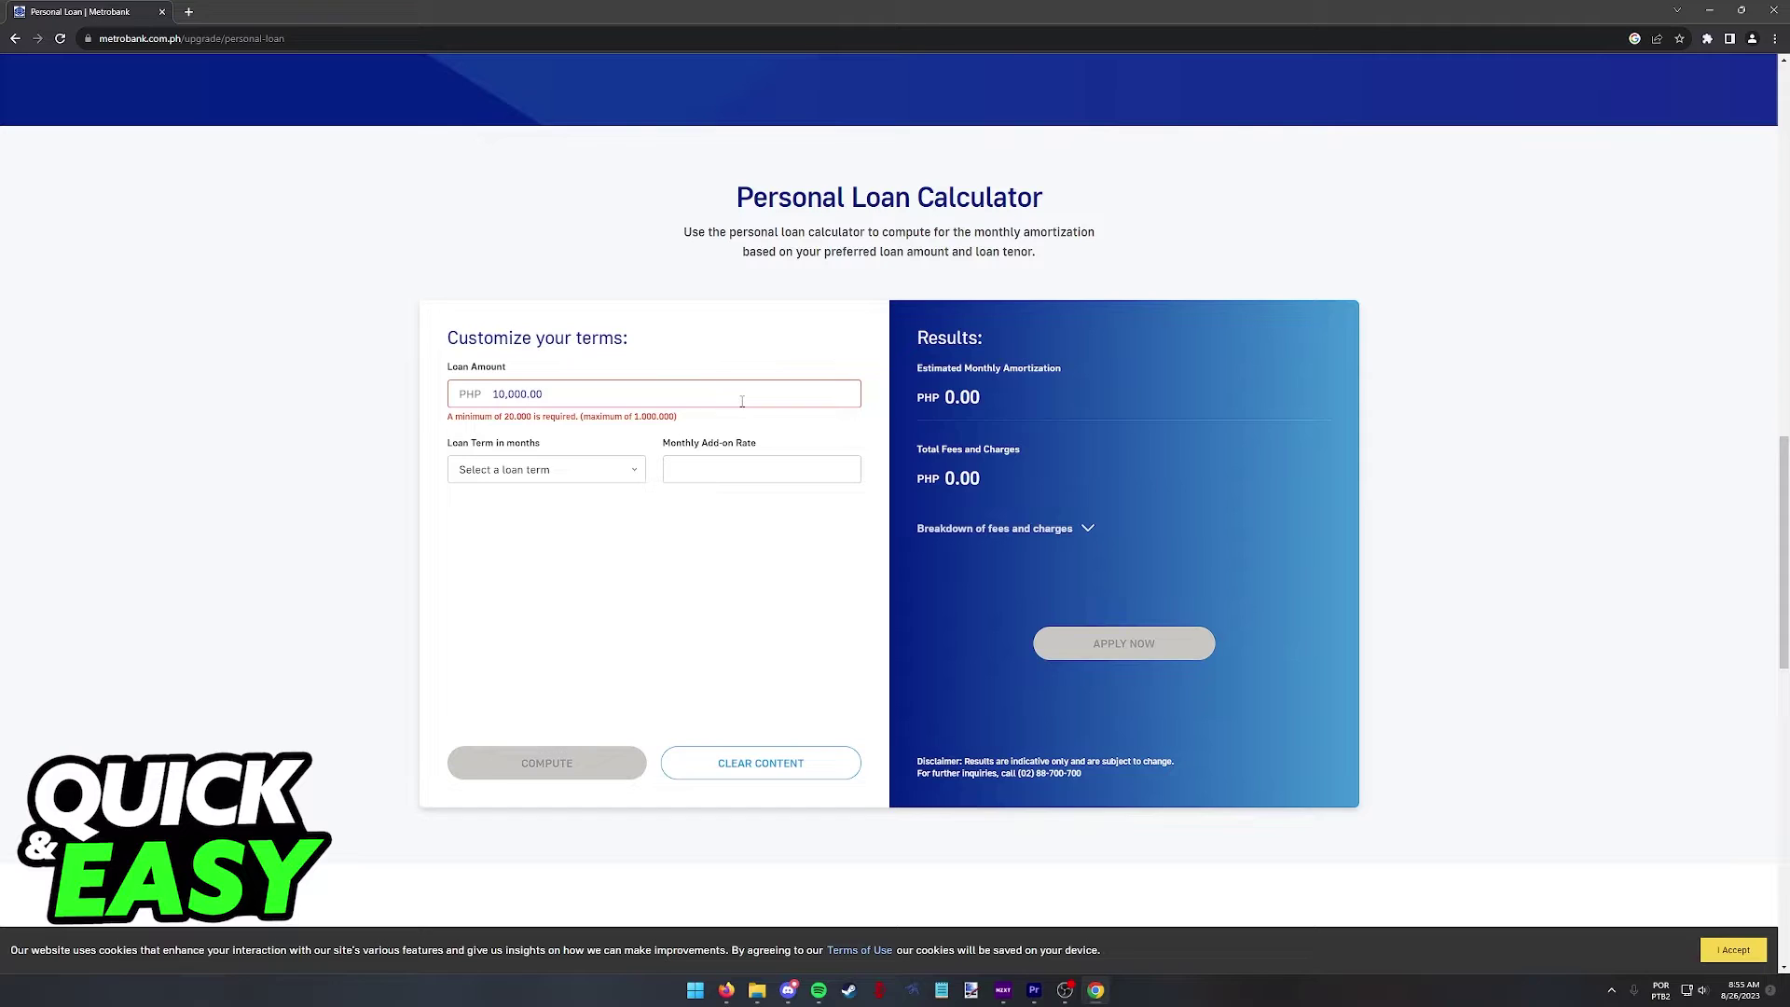
pyautogui.write('0')
# Step: Compute a 12-month loan of PHP 100,000, giving 10,083.33 monthly
pyautogui.click(543, 470)
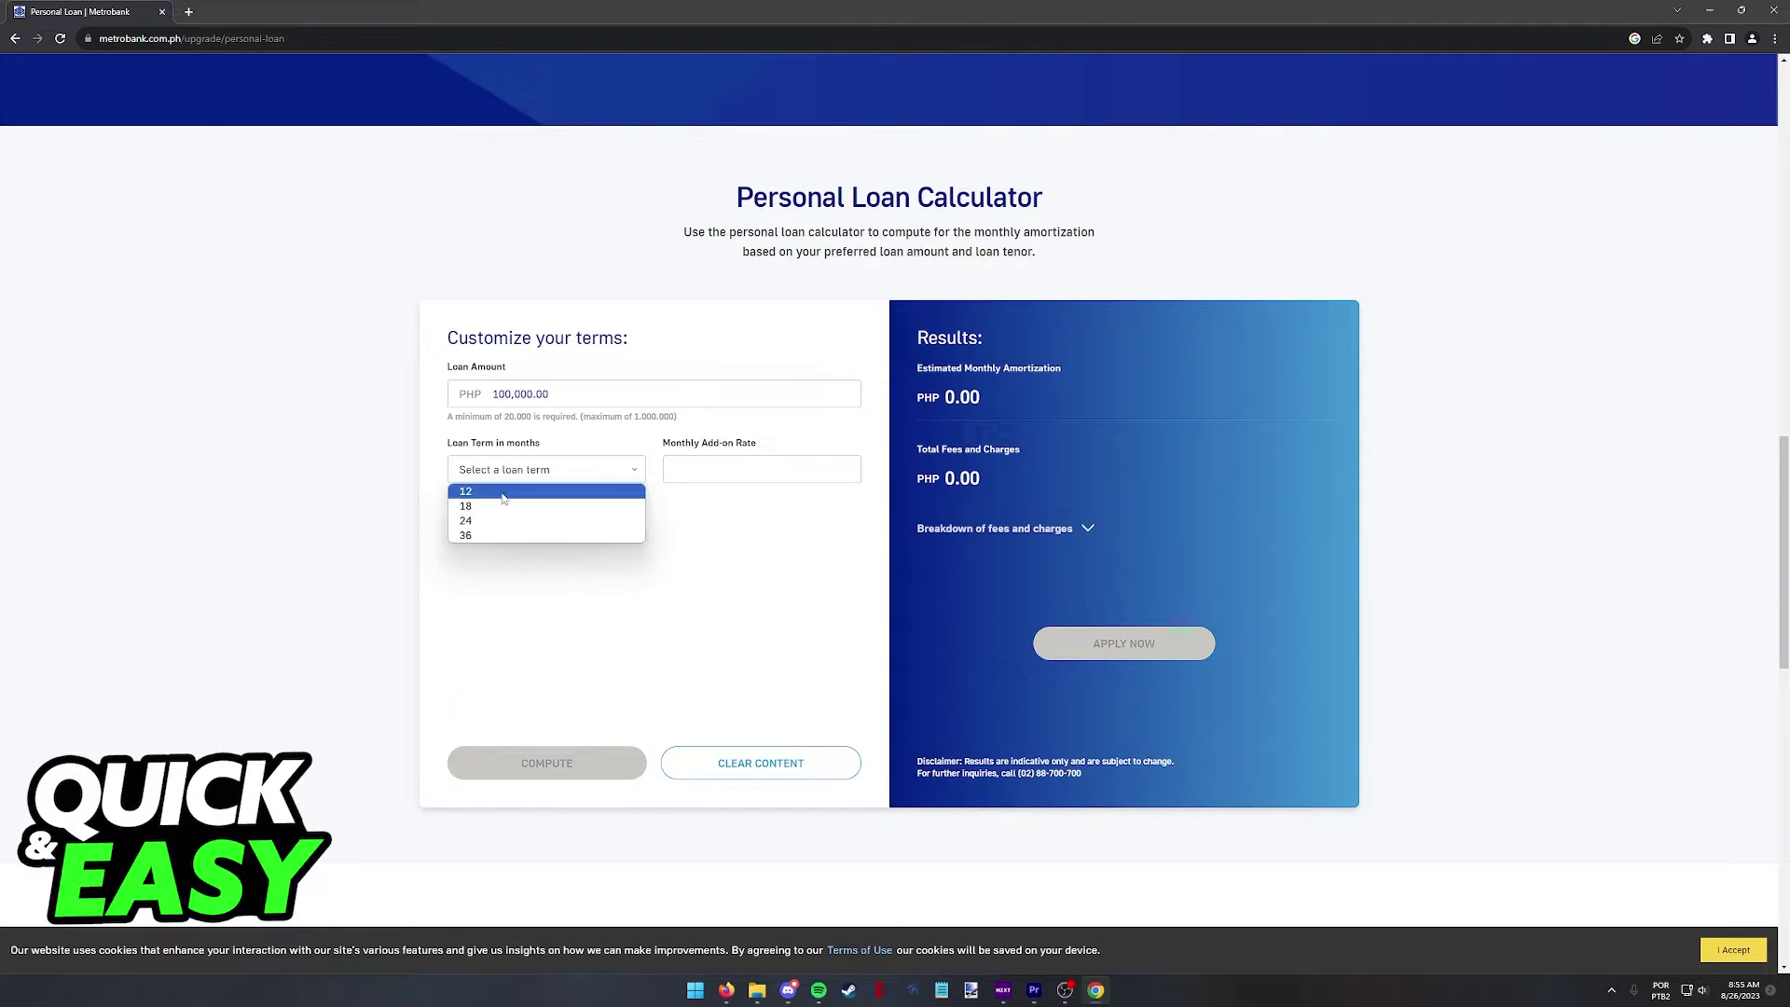
pyautogui.click(489, 492)
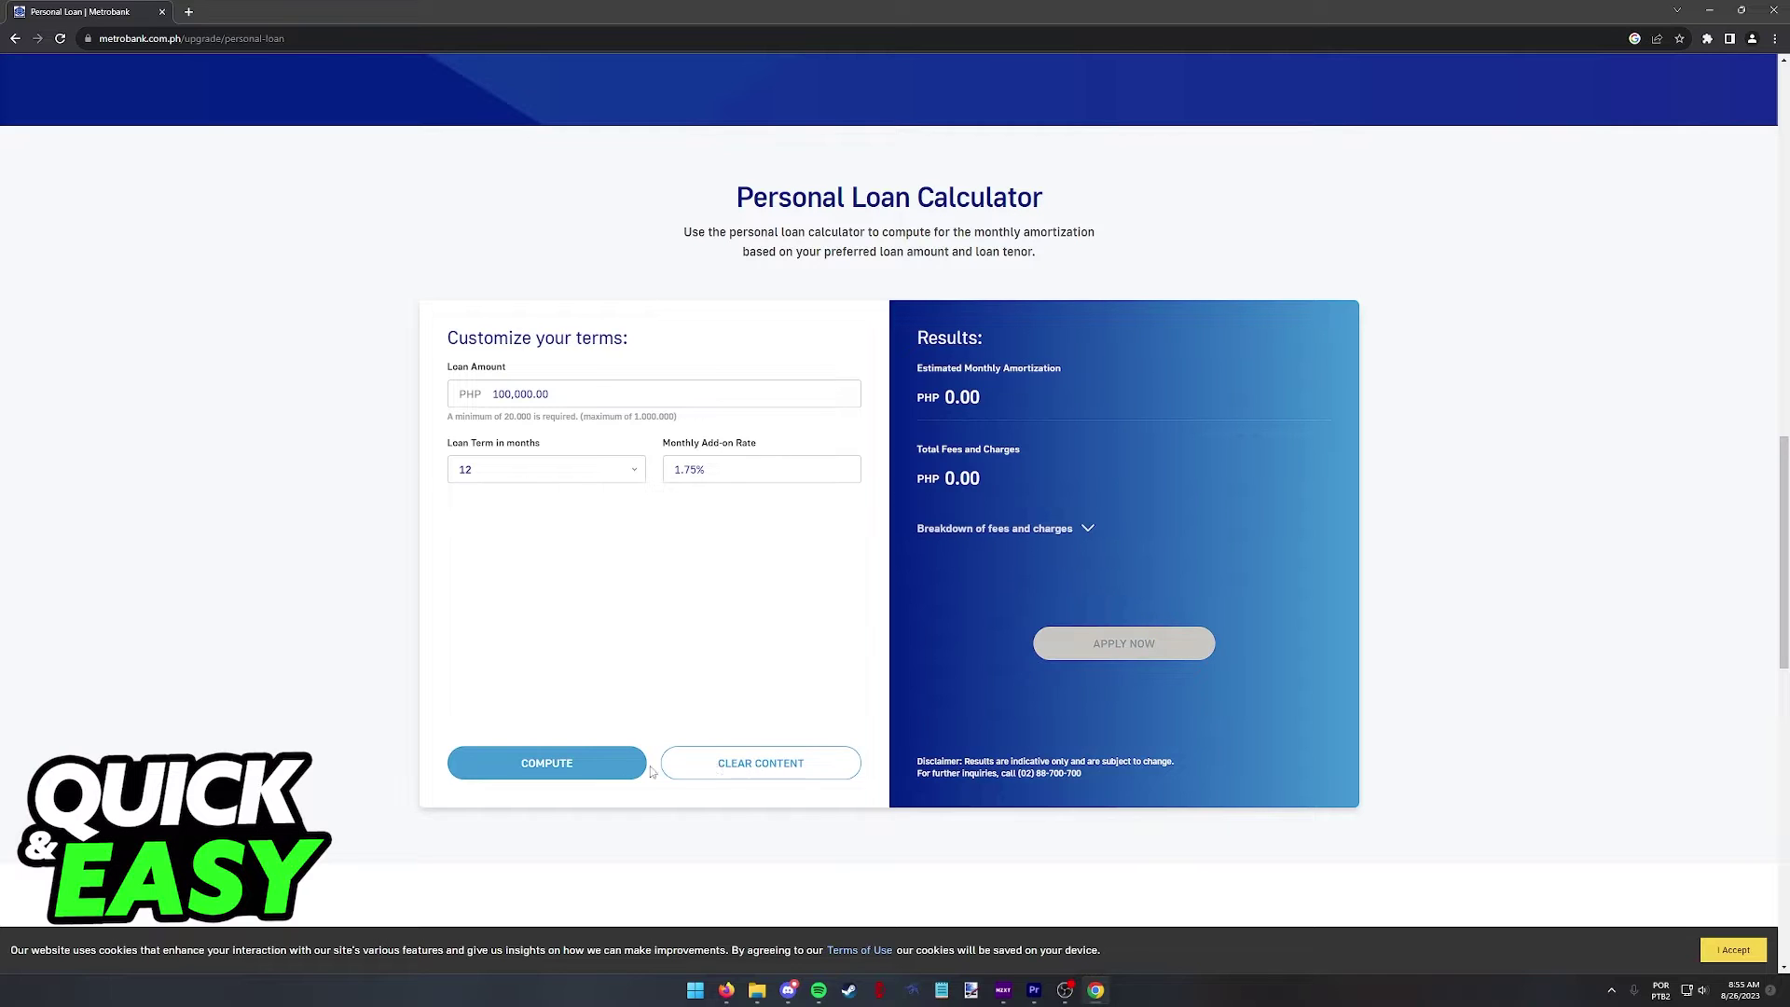
pyautogui.click(588, 766)
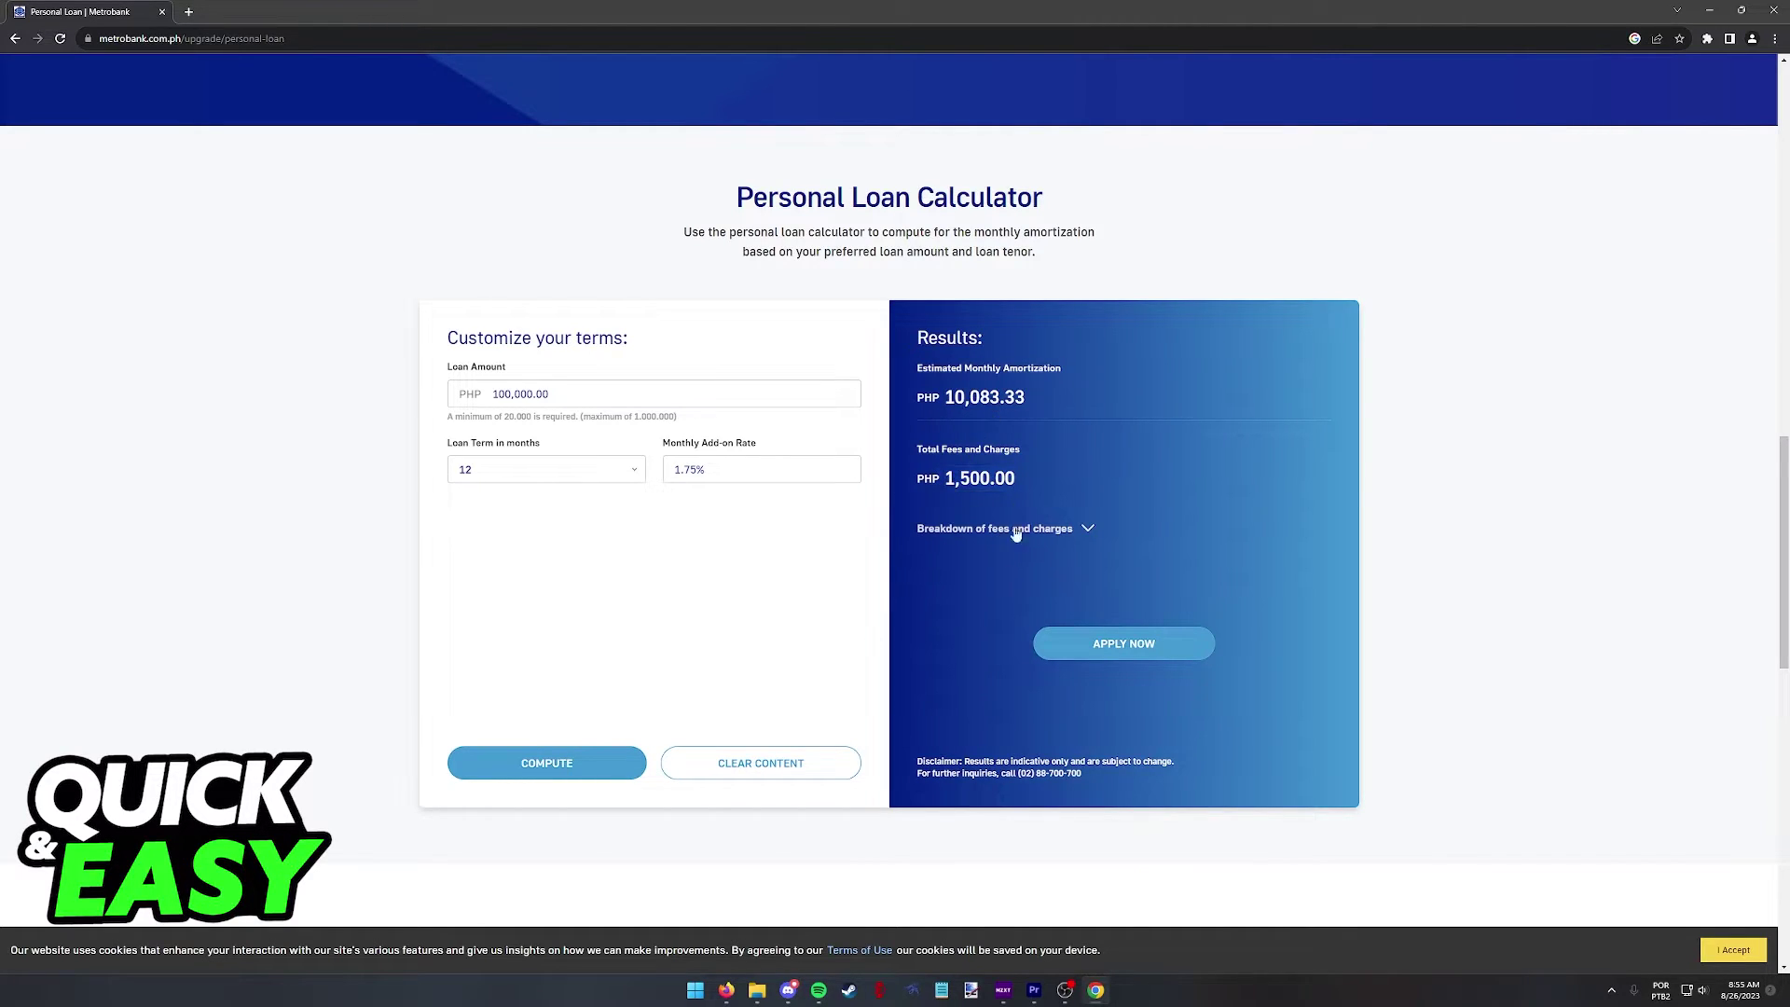
pyautogui.scroll(-2, 1049, 533)
# Step: Check the 1,500.00 fees breakdown, then begin the personal loan application
pyautogui.click(1085, 250)
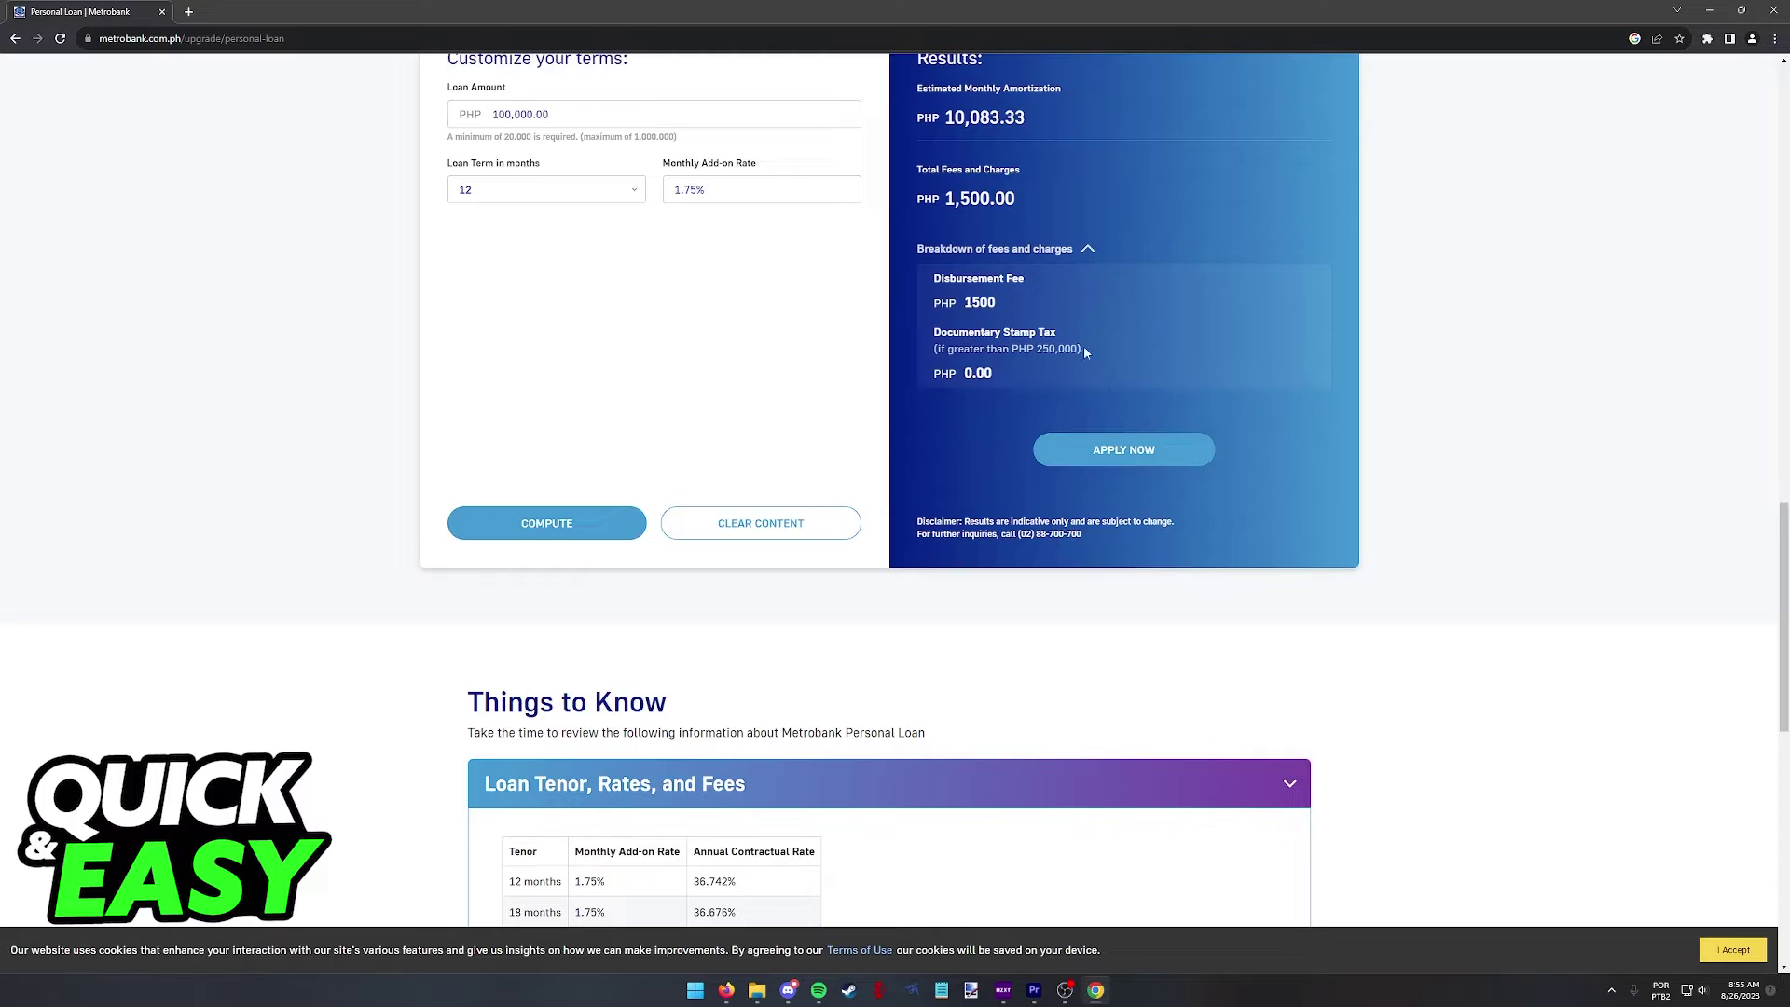
pyautogui.click(1060, 249)
pyautogui.scroll(-4, 1063, 420)
pyautogui.scroll(5, 1072, 501)
pyautogui.scroll(2, 1076, 509)
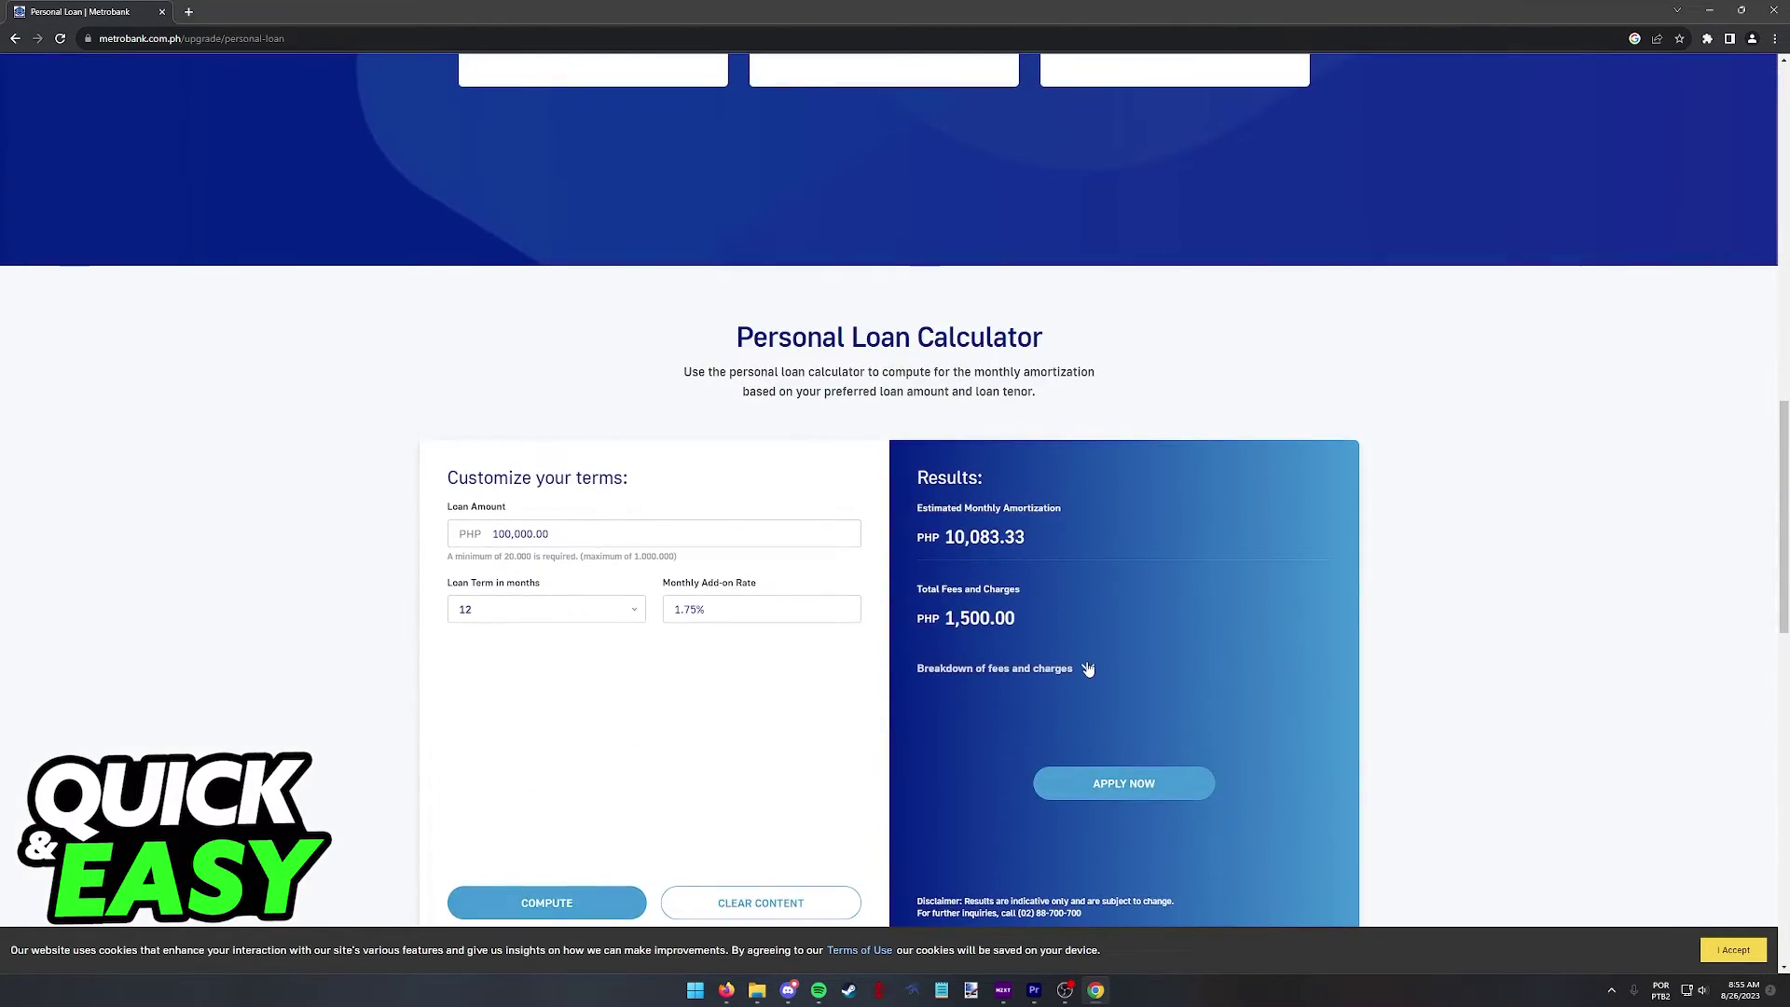
pyautogui.scroll(6, 970, 590)
pyautogui.scroll(6, 841, 491)
pyautogui.scroll(-5, 798, 403)
pyautogui.scroll(-5, 980, 532)
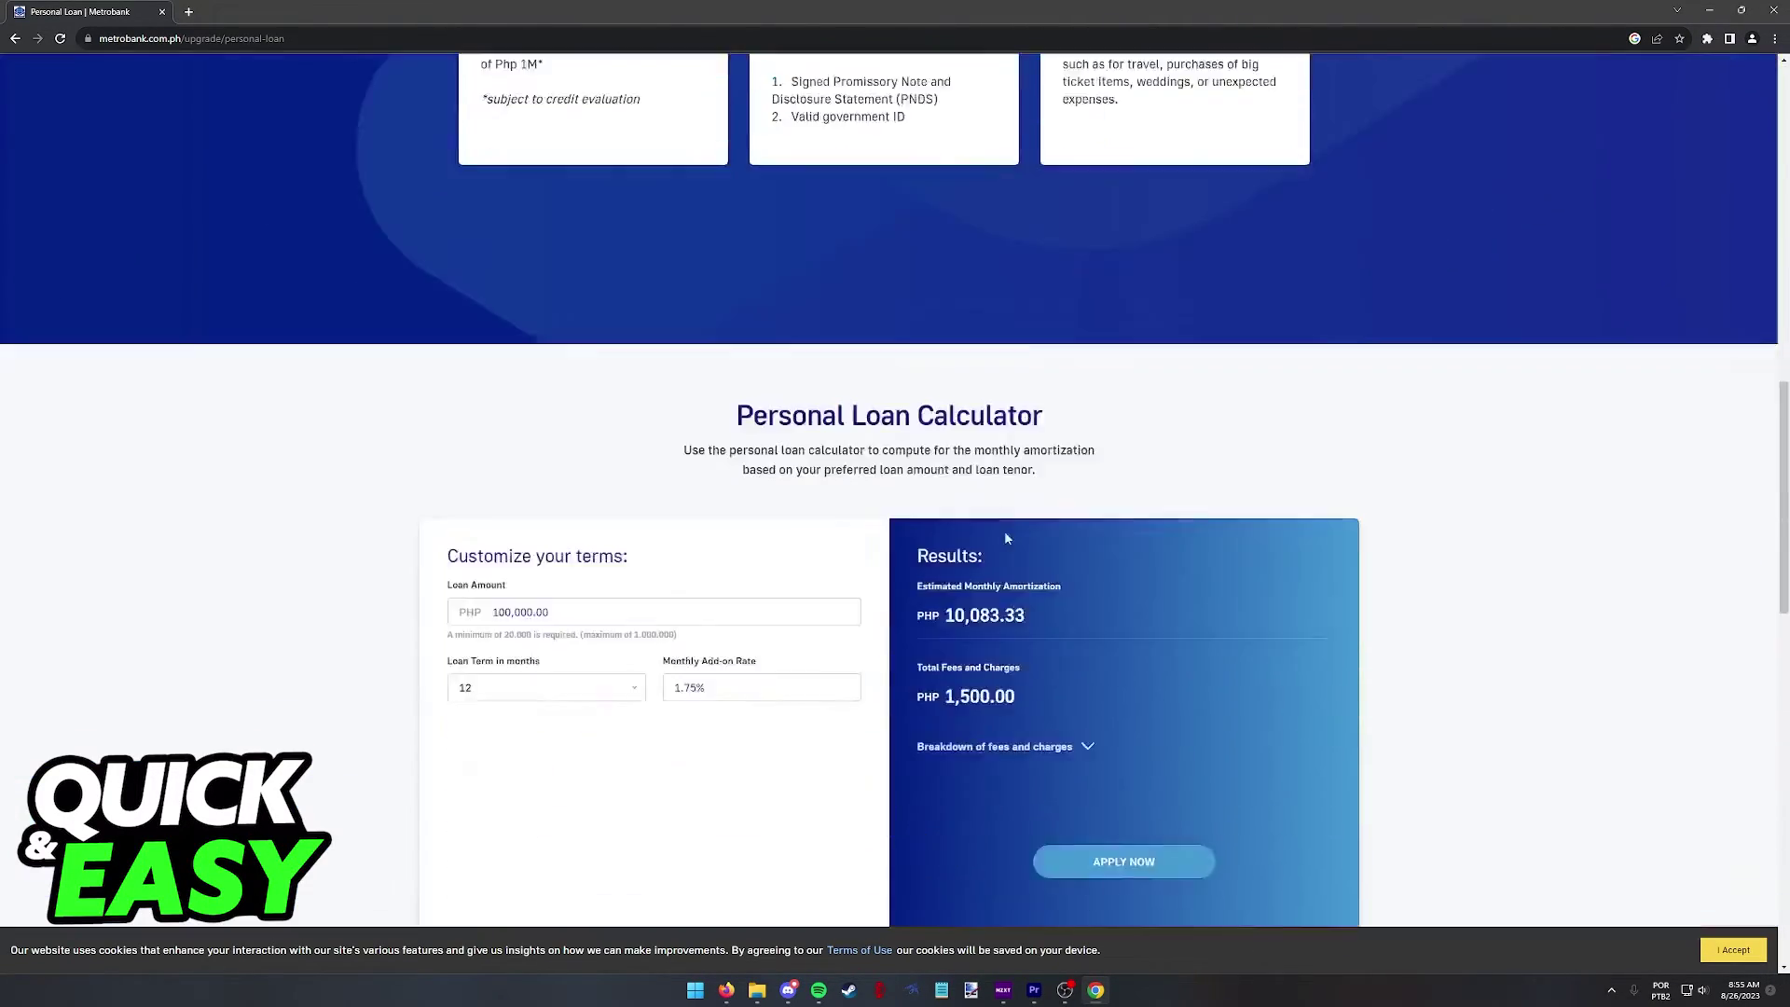
pyautogui.scroll(-2, 1005, 531)
pyautogui.moveTo(1161, 574); pyautogui.dragTo(1049, 559)
pyautogui.click(1140, 577)
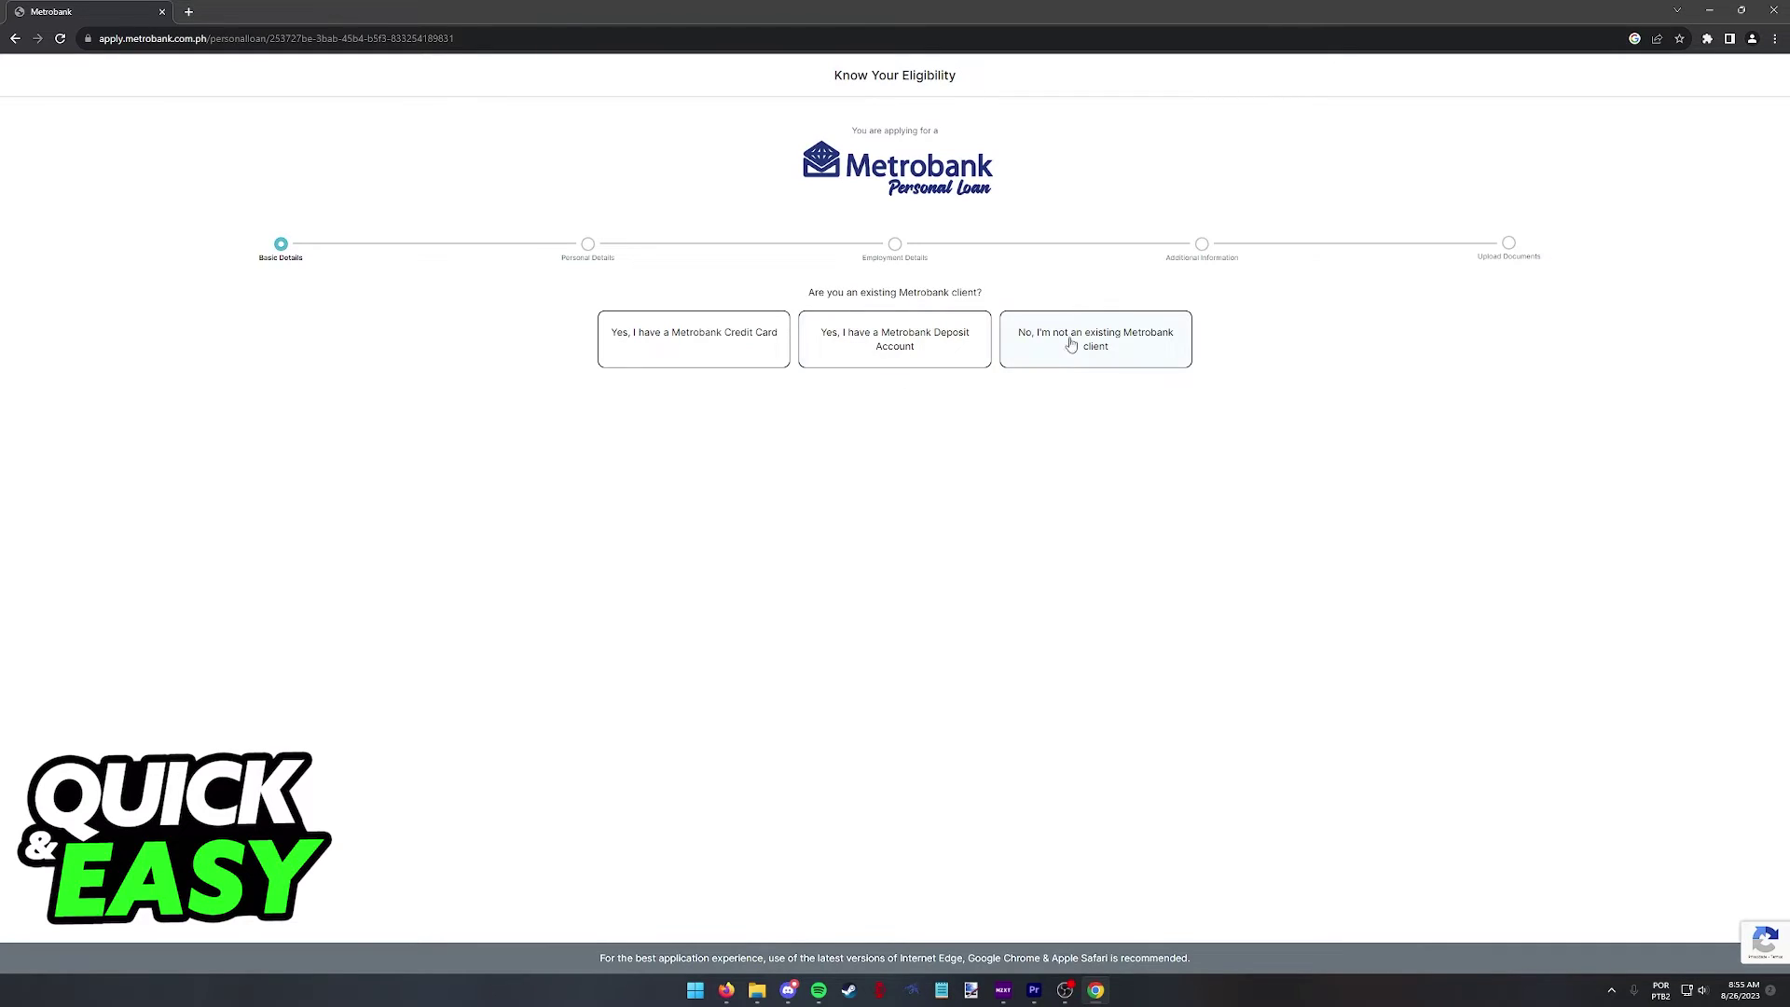
# Step: Choose "No, I'm not an existing Metrobank client" on the eligibility step
pyautogui.click(1121, 339)
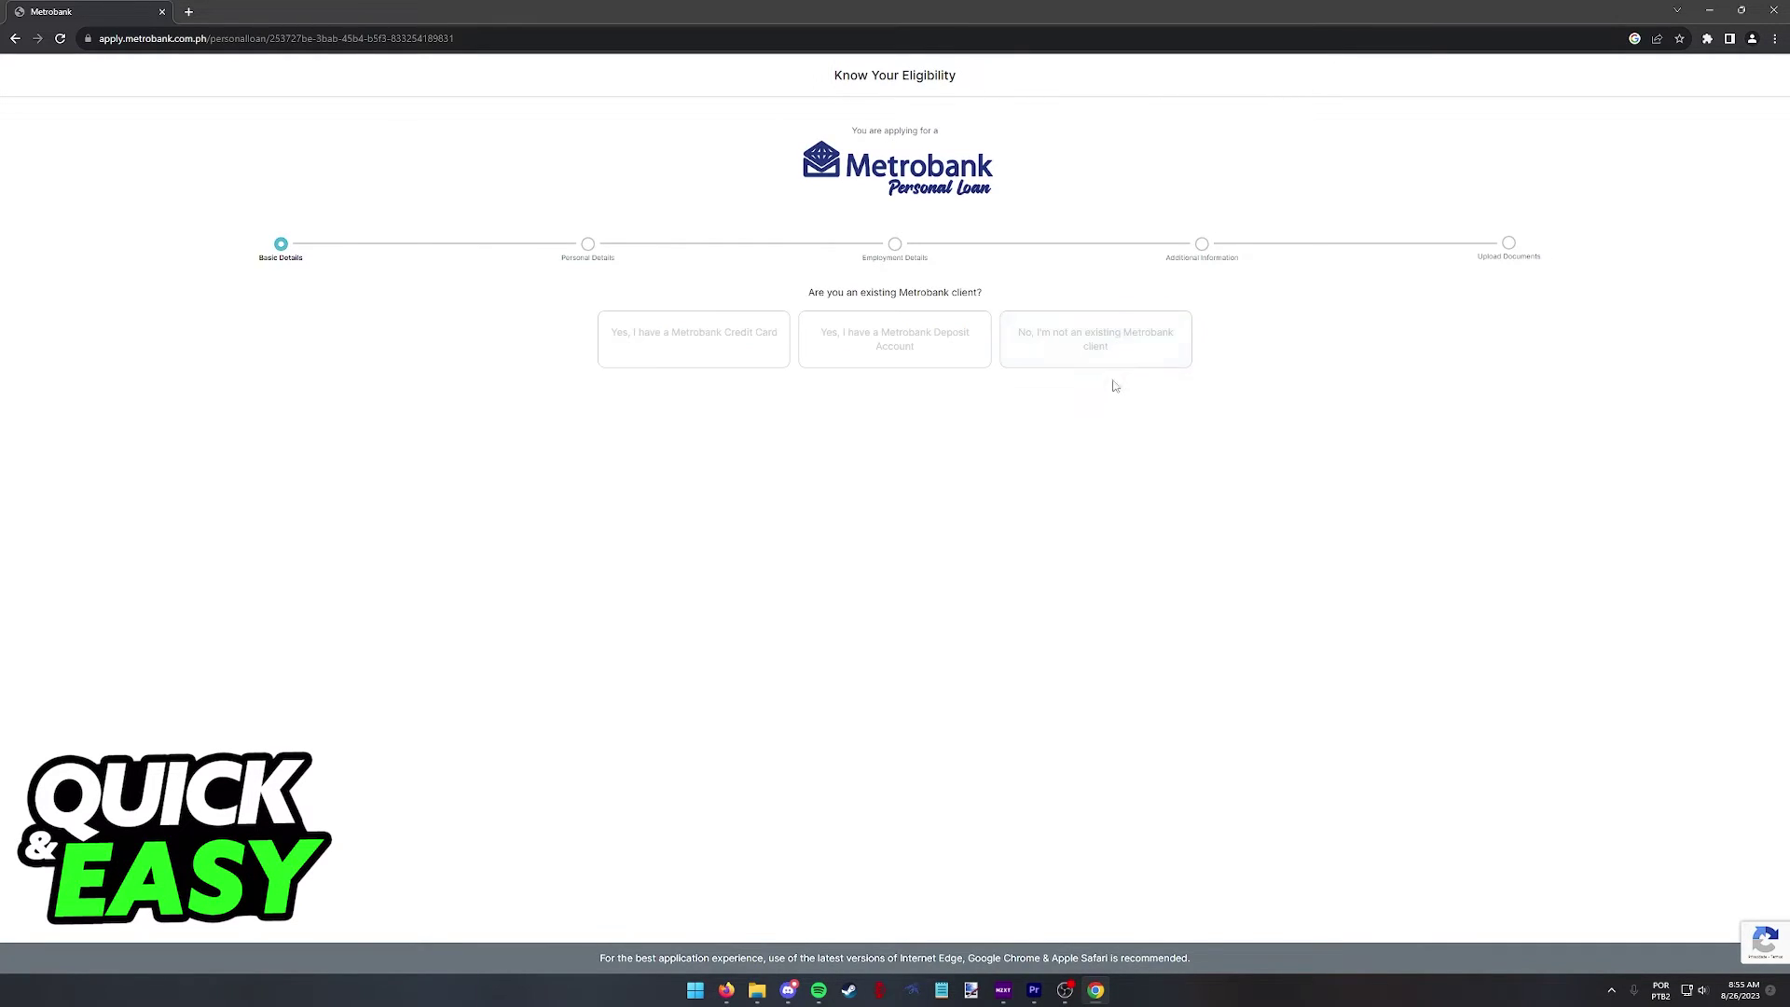